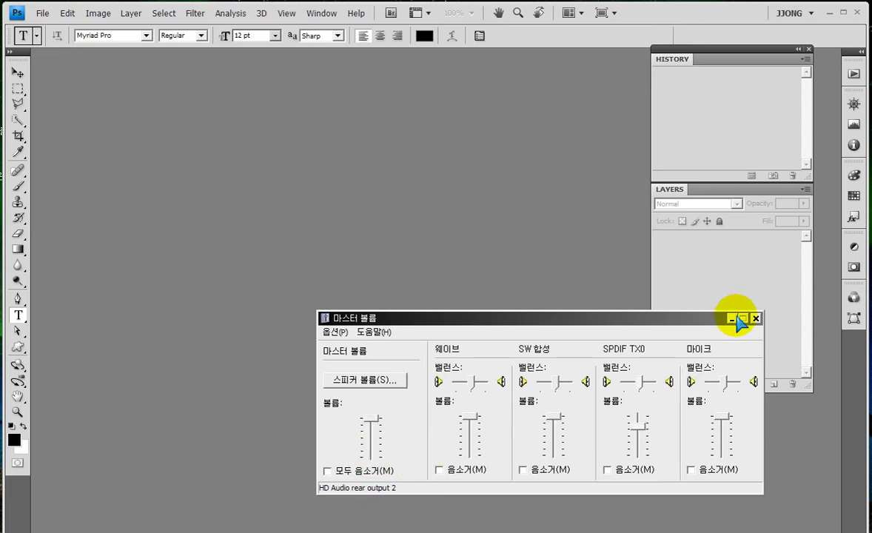
# Close the Master Volume mixer window to reveal the empty Photoshop workspace.
pyautogui.click(733, 319)
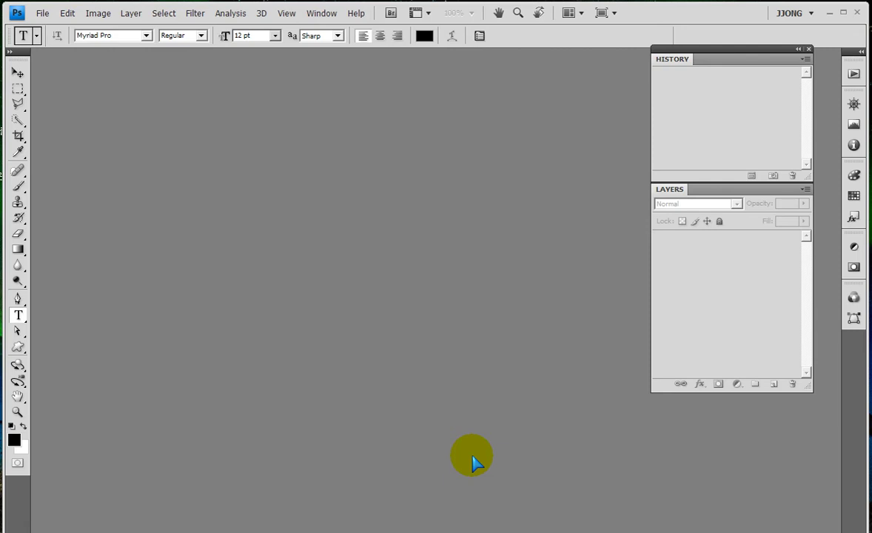
# Start a new document using the Web size preset.
pyautogui.click(43, 15)
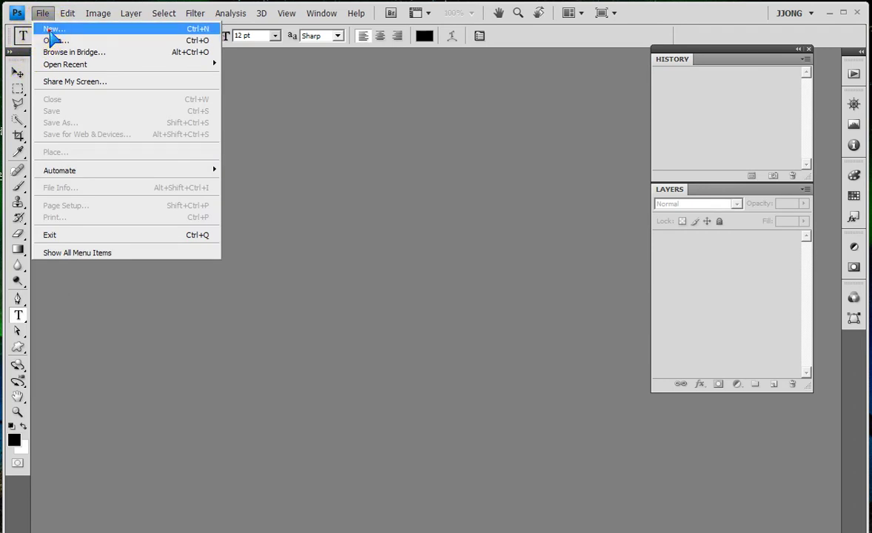
pyautogui.click(50, 31)
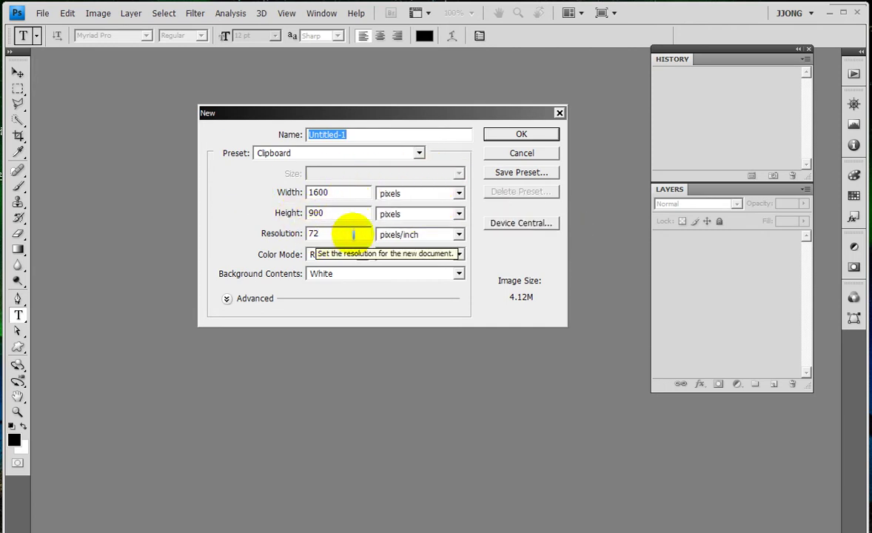
pyautogui.click(419, 153)
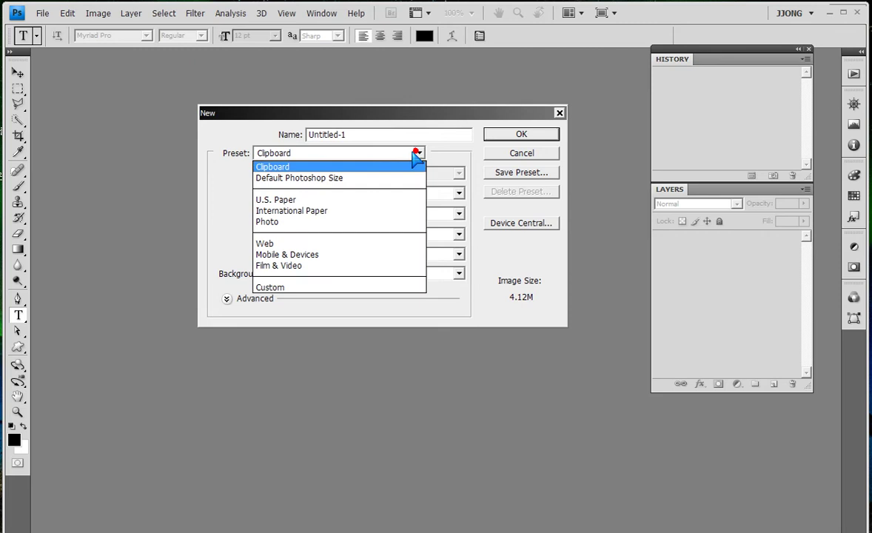
pyautogui.click(276, 242)
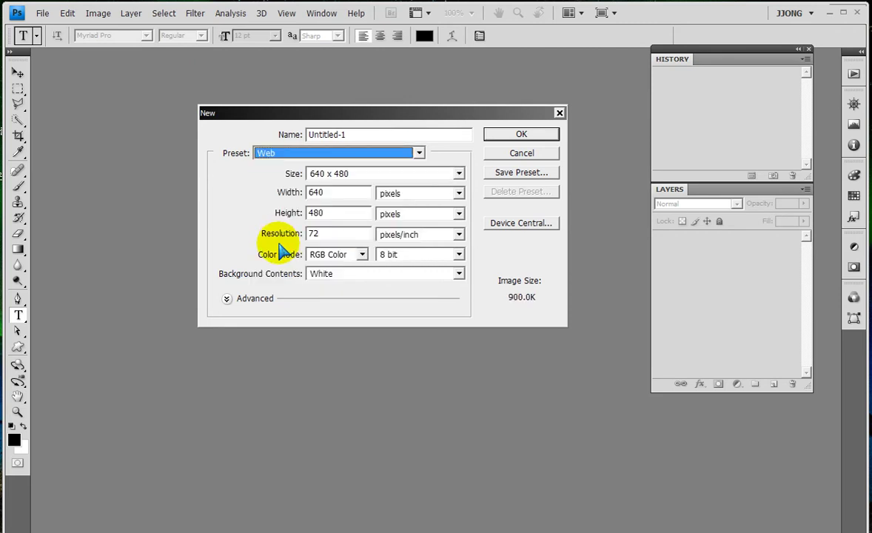
# Set the document size to 700 × 300 pixels and create it.
pyautogui.doubleClick(337, 194)
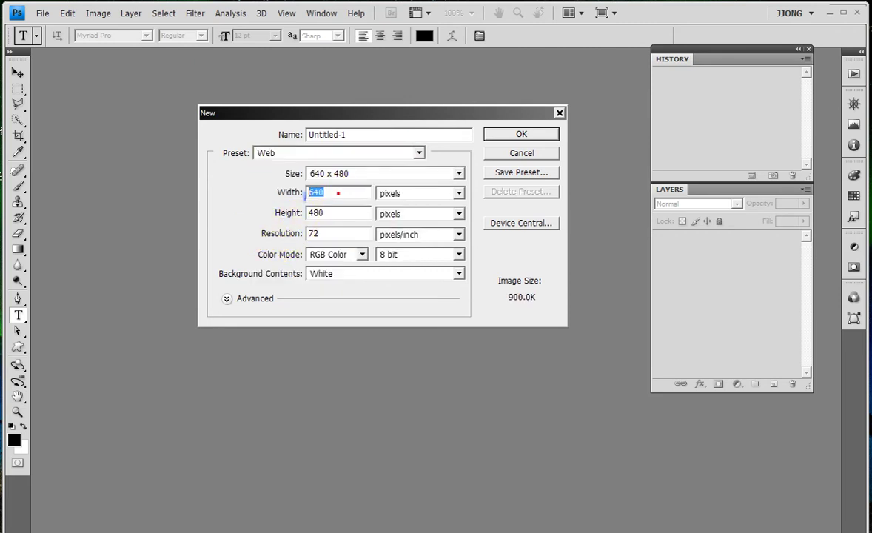
pyautogui.write('400')
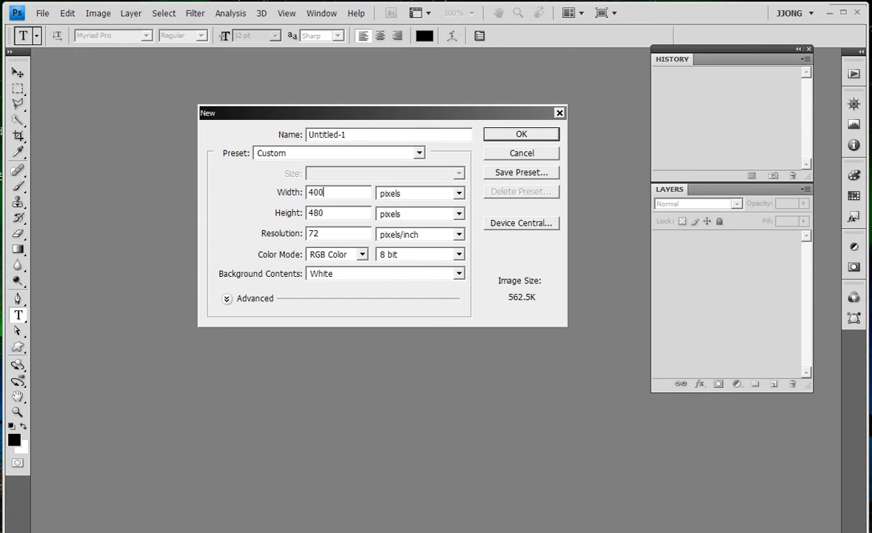
pyautogui.press('BackSpace')
pyautogui.press('BackSpace')
pyautogui.press('BackSpace')
pyautogui.write('7110')
pyautogui.press('BackSpace')
pyautogui.press('BackSpace')
pyautogui.press('BackSpace')
pyautogui.write('00')
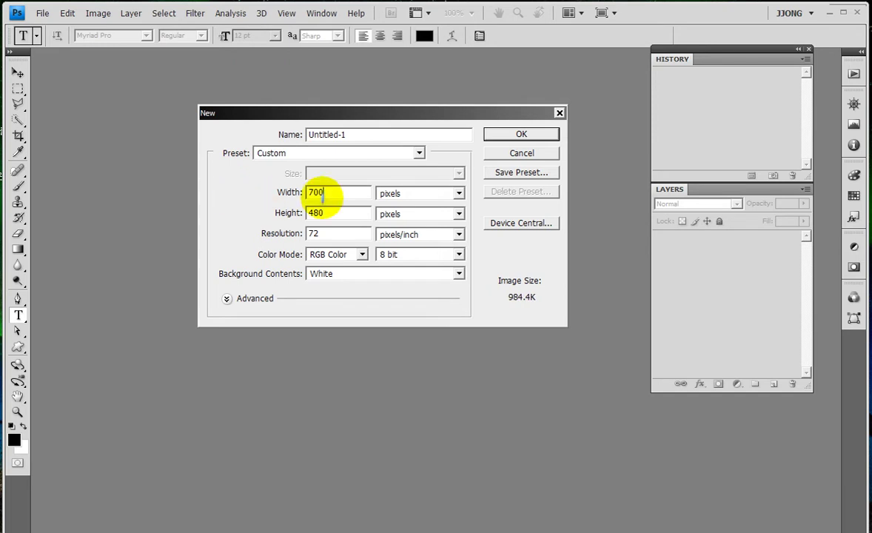
pyautogui.doubleClick(331, 212)
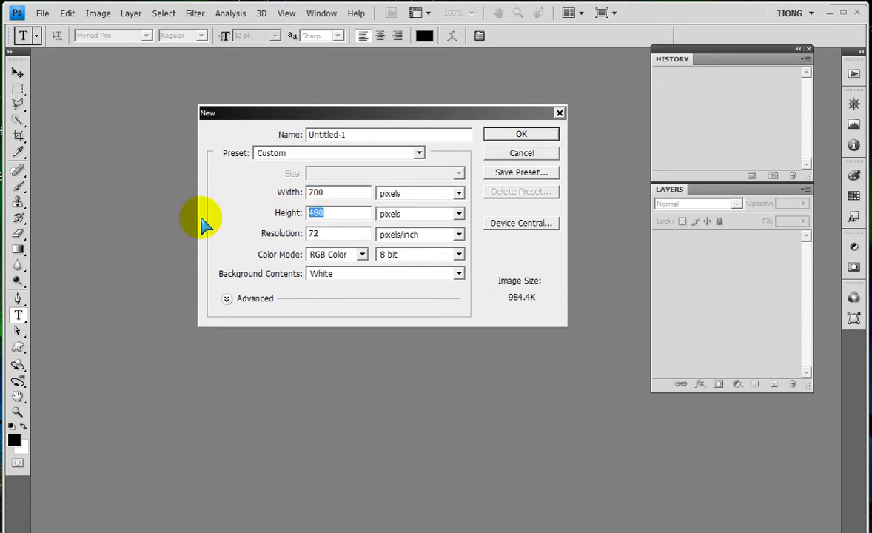
pyautogui.write('300')
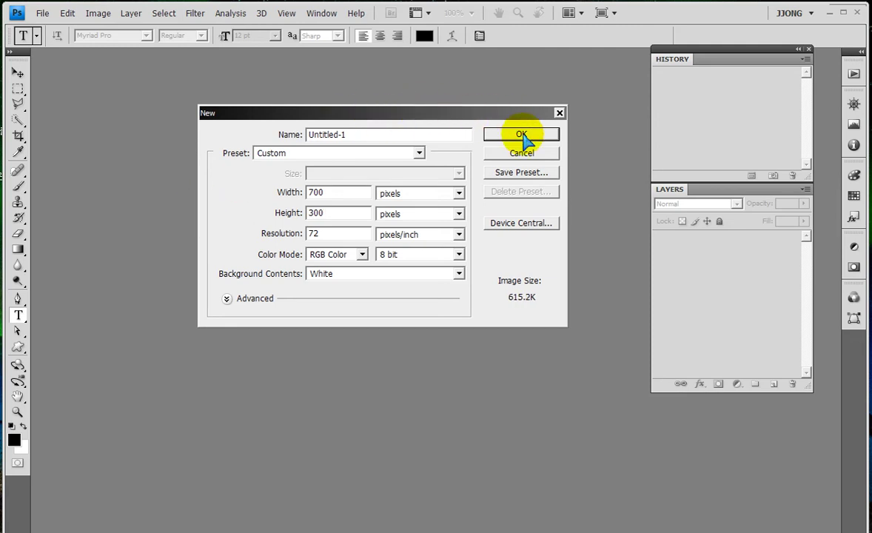
pyautogui.click(521, 134)
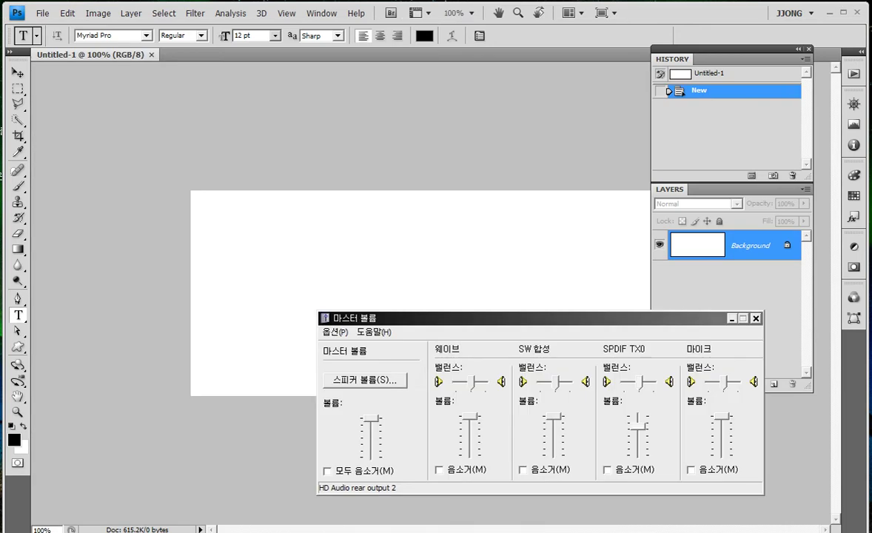
# Float the Untitled-1 document in its own window, enlarge it and reposition it.
pyautogui.click(130, 102)
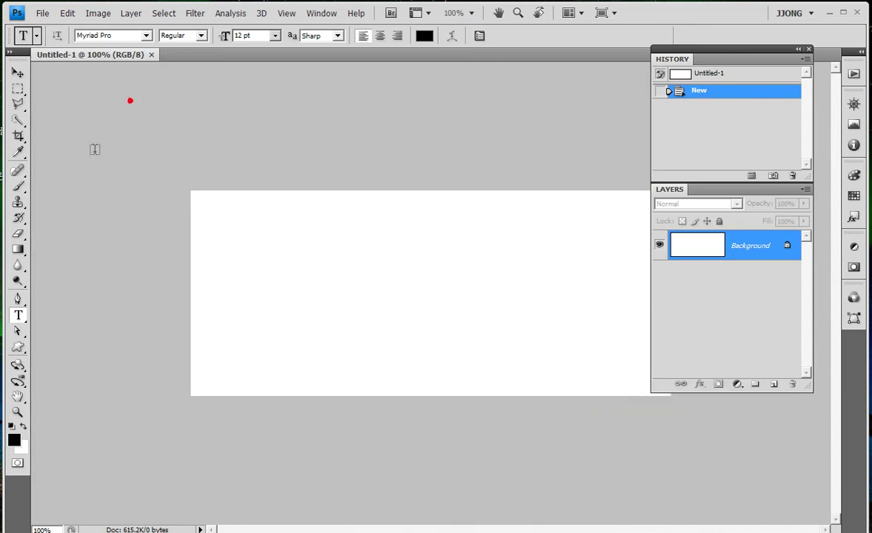
pyautogui.moveTo(83, 55); pyautogui.dragTo(87, 84)
pyautogui.moveTo(525, 299); pyautogui.dragTo(700, 419)
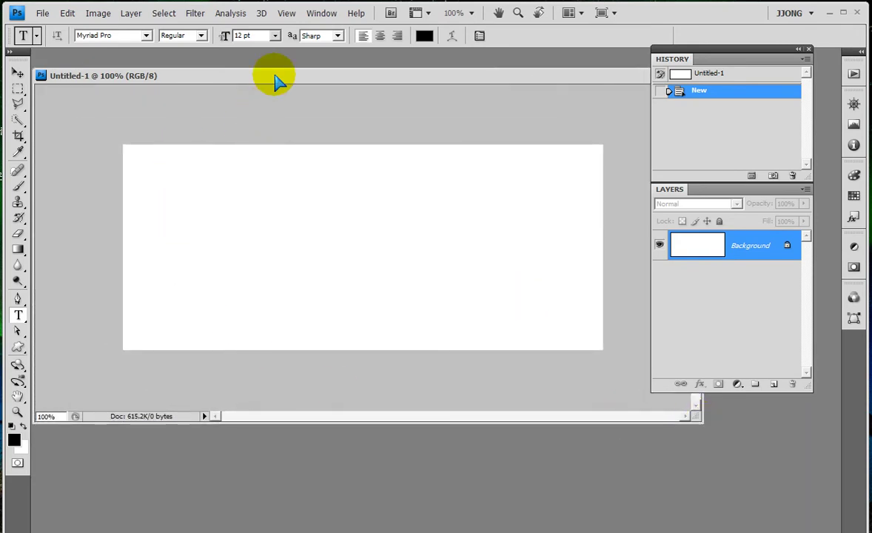
pyautogui.moveTo(276, 81); pyautogui.dragTo(291, 92)
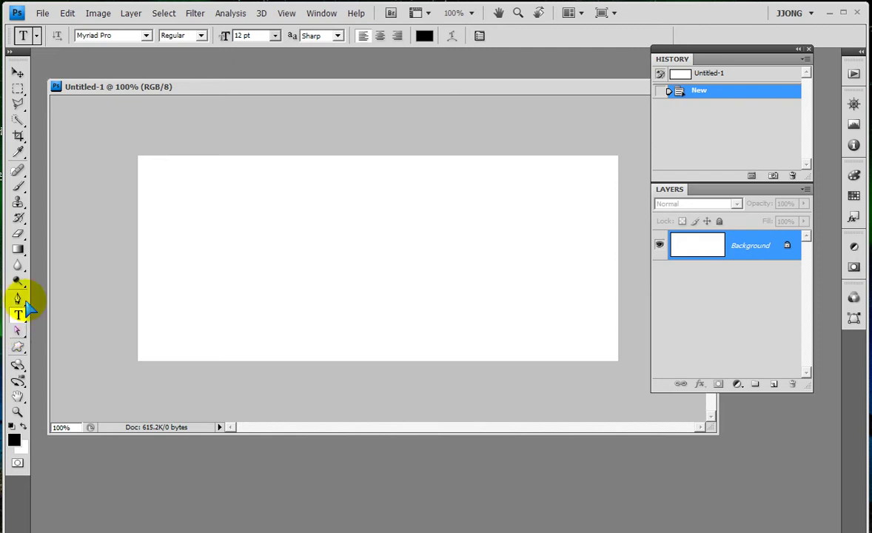
# Type the word 'Adobe' on the canvas at 72 pt.
pyautogui.click(220, 284)
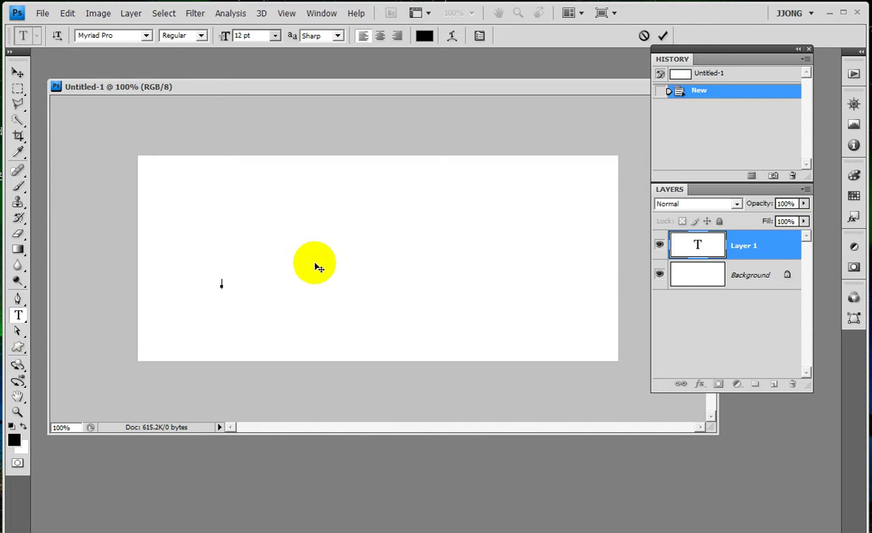
pyautogui.click(274, 36)
pyautogui.click(260, 223)
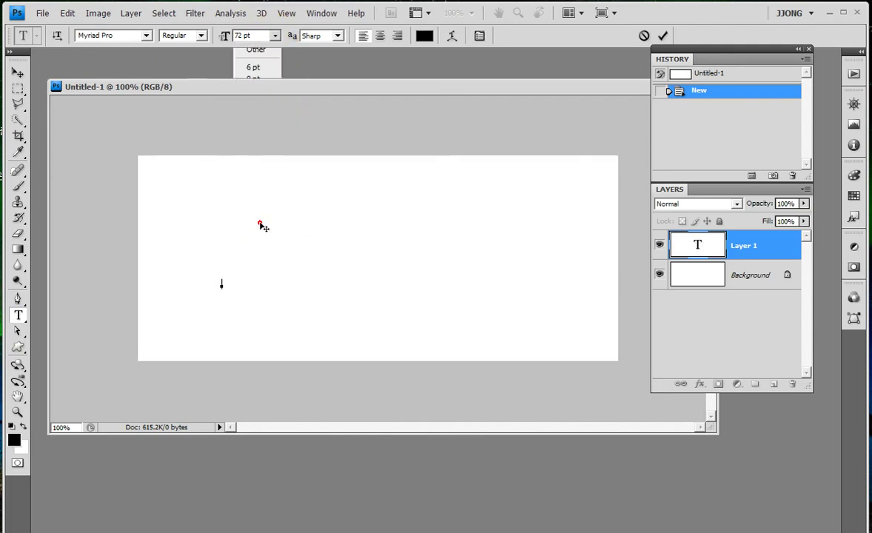
pyautogui.write('Ado')
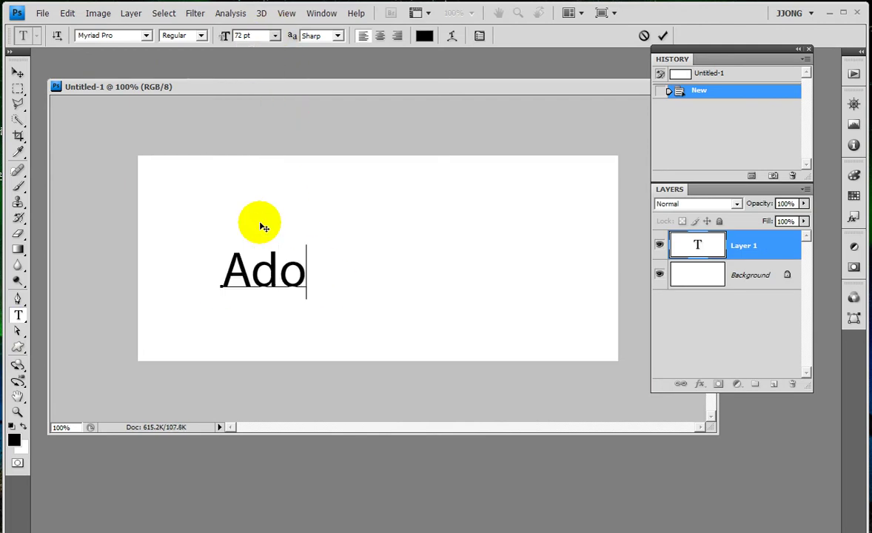
pyautogui.write('be')
pyautogui.click(18, 73)
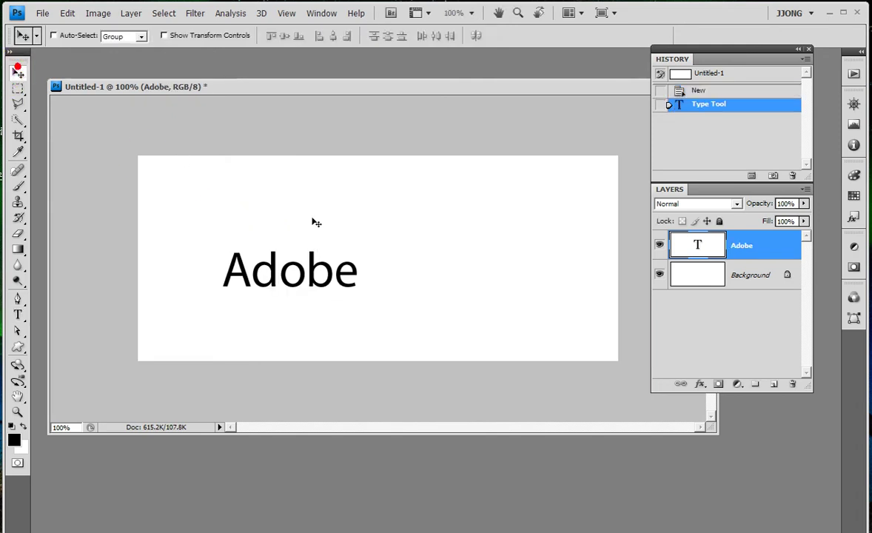
# Scale the Adobe text up to about 281% and center it on the canvas.
pyautogui.hotkey('ctrl', 't')
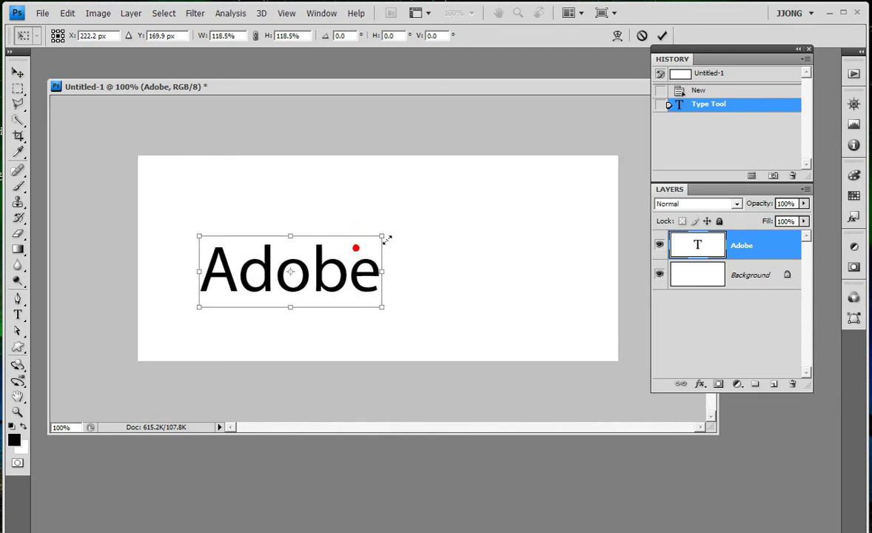
pyautogui.moveTo(359, 246); pyautogui.dragTo(482, 196)
pyautogui.moveTo(398, 269)
pyautogui.mouseDown()
pyautogui.moveTo(475, 262)
pyautogui.moveTo(467, 254)
pyautogui.mouseUp()
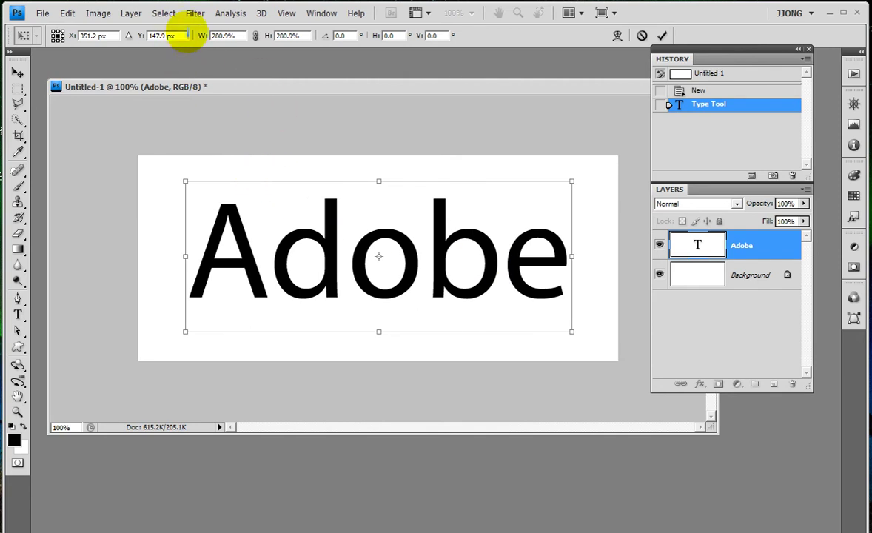
pyautogui.press('Return')
# Set the Adobe text's font style to Myriad Pro Bold Italic.
pyautogui.click(18, 315)
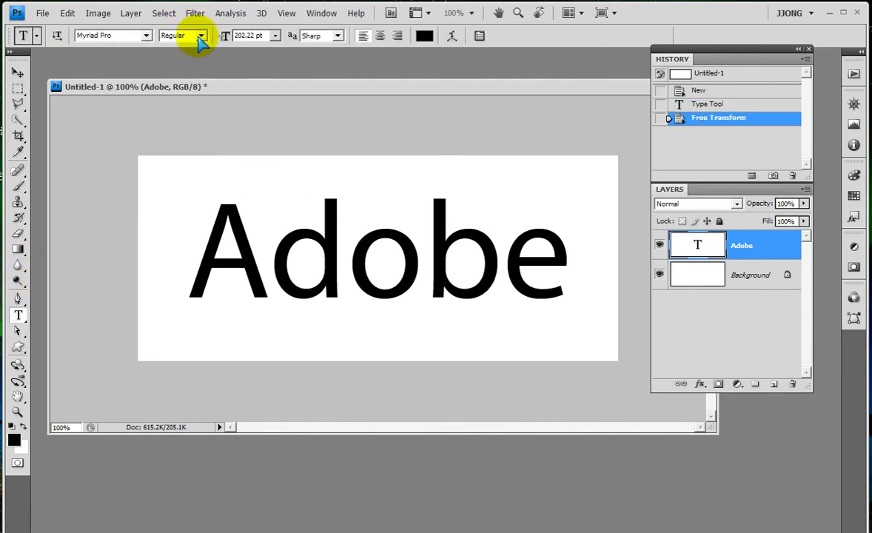
pyautogui.click(200, 34)
pyautogui.click(191, 151)
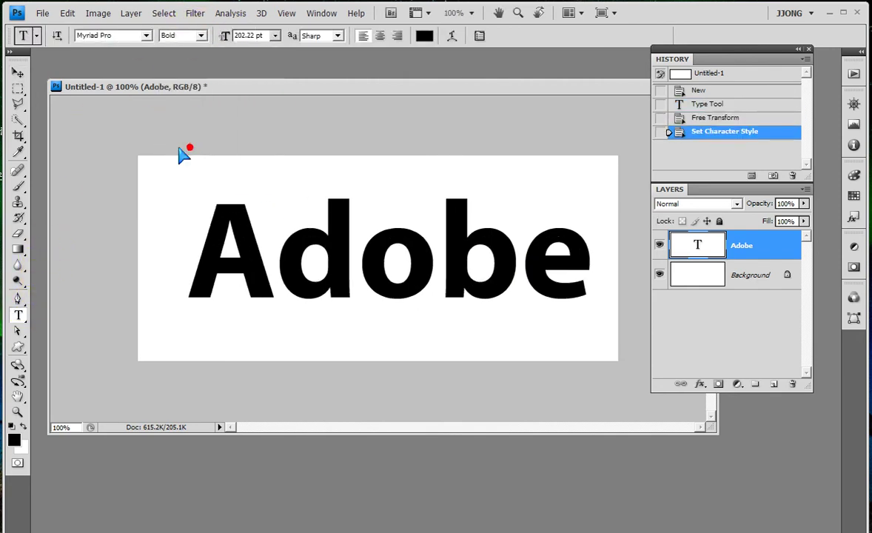
pyautogui.click(199, 35)
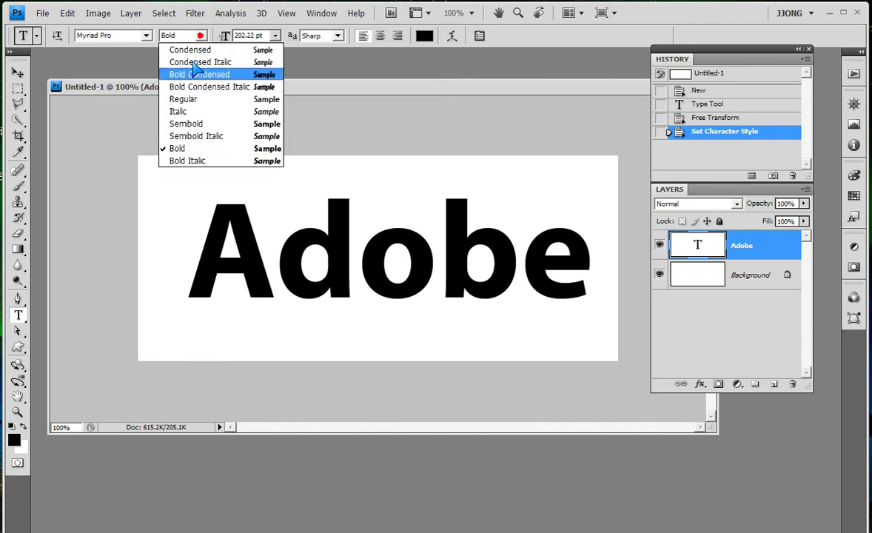
pyautogui.click(185, 161)
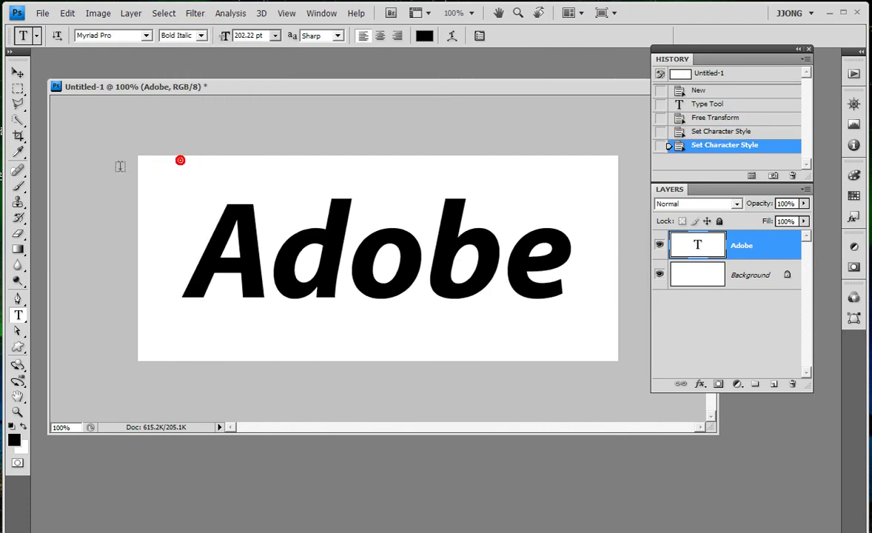
pyautogui.click(18, 73)
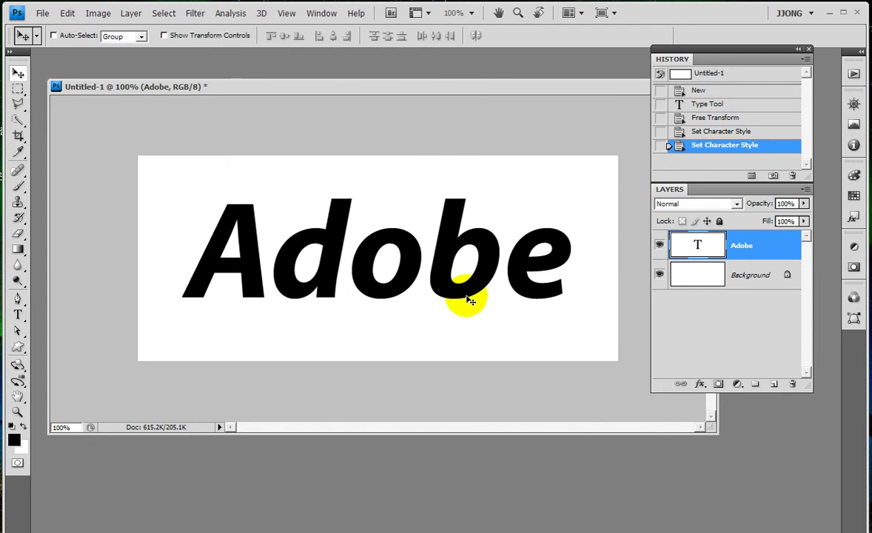
# Move the Adobe text down-left and enlarge it to span nearly the whole canvas.
pyautogui.moveTo(471, 300); pyautogui.dragTo(464, 306)
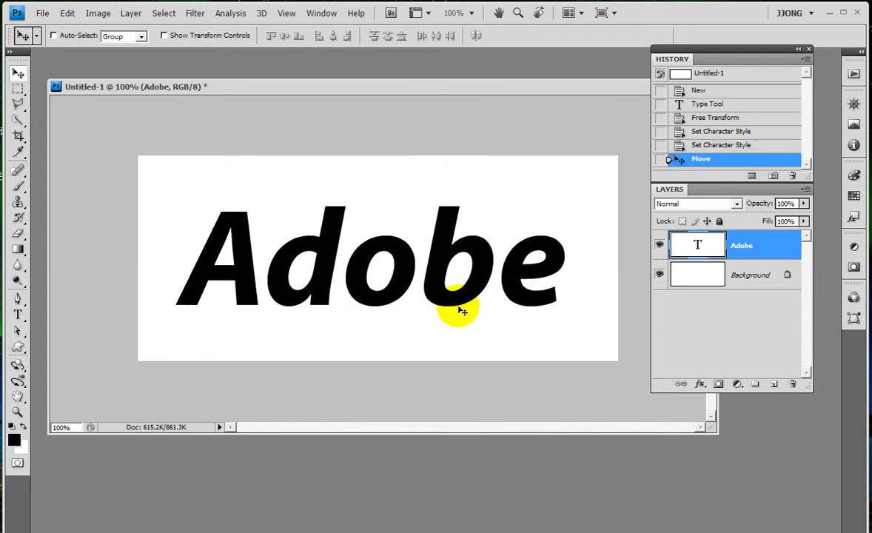
pyautogui.hotkey('ctrl', 't')
pyautogui.moveTo(566, 339); pyautogui.dragTo(596, 363)
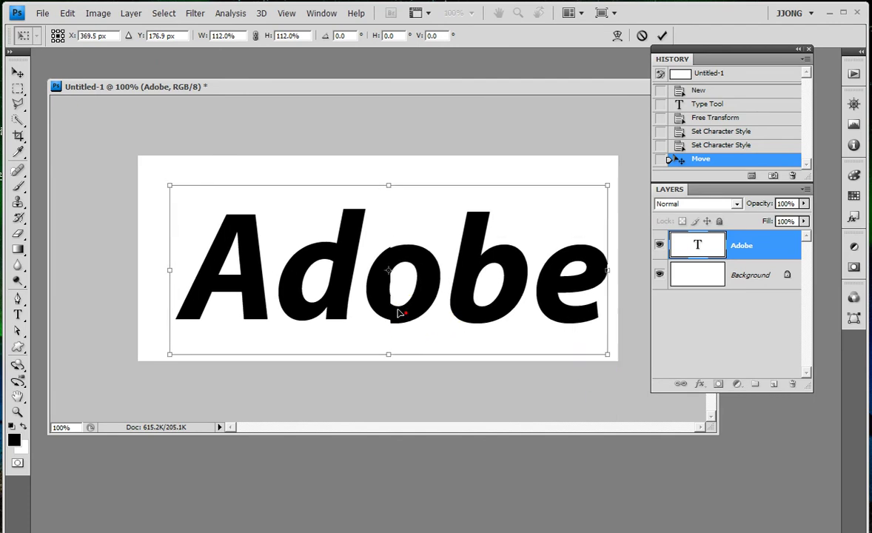
pyautogui.doubleClick(384, 307)
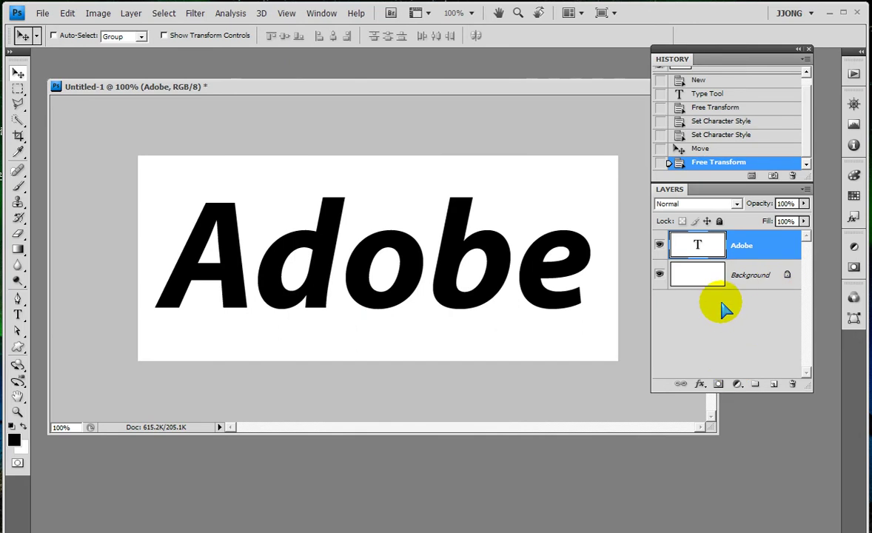
# Fill the Background layer with a top-to-bottom linear Chrome gradient.
pyautogui.click(747, 274)
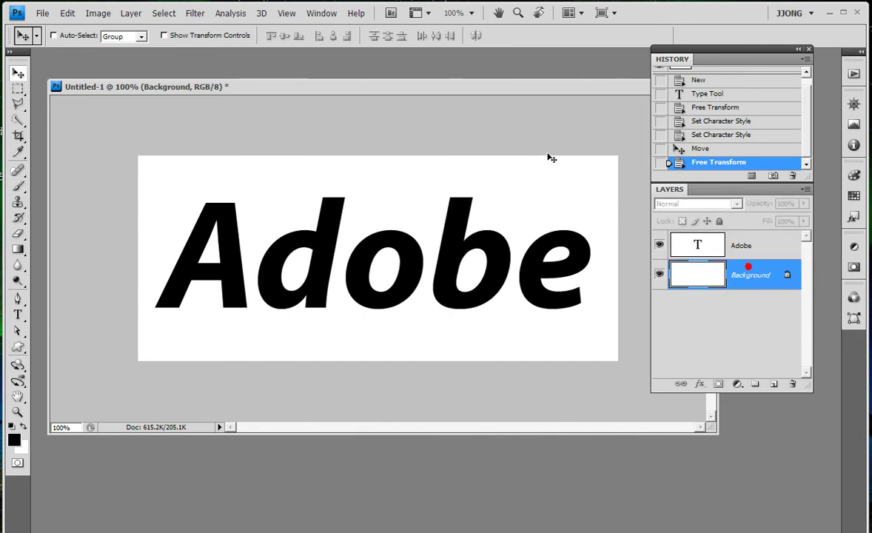
pyautogui.click(19, 250)
pyautogui.click(67, 35)
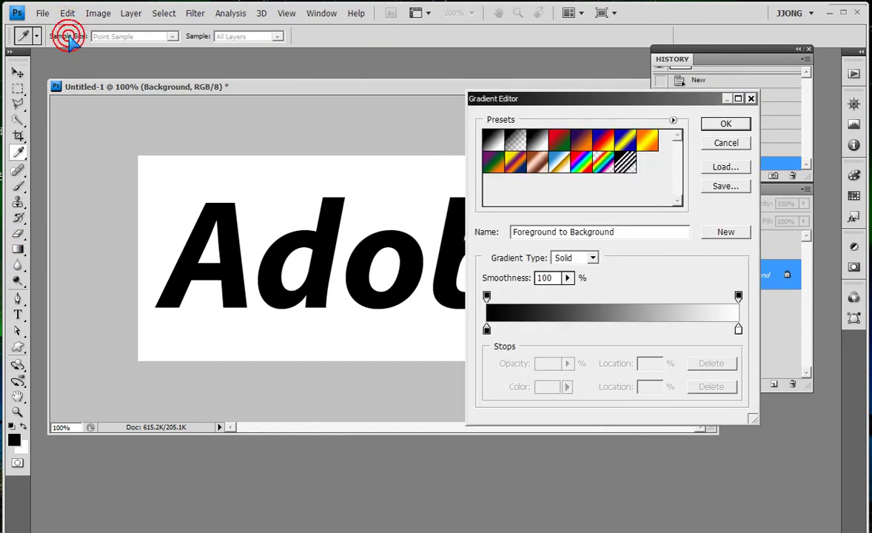
pyautogui.click(557, 165)
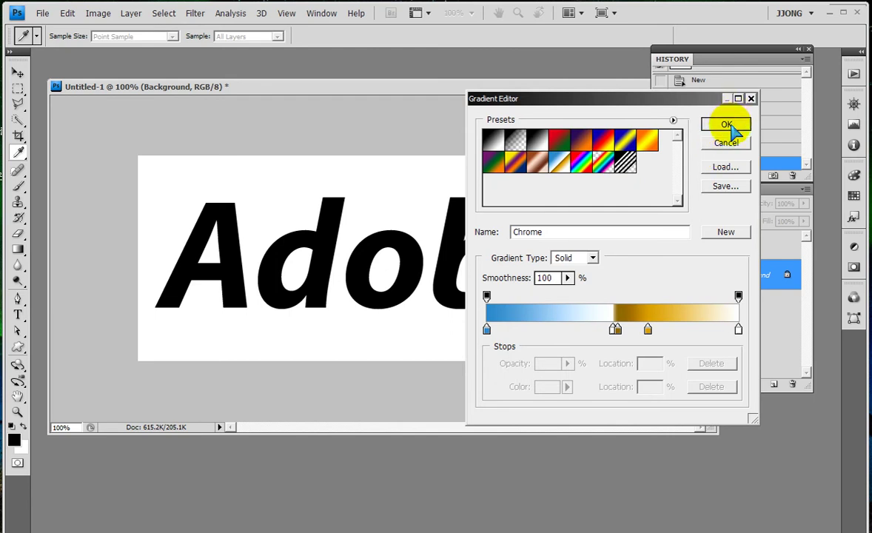
pyautogui.click(725, 124)
pyautogui.moveTo(391, 161); pyautogui.dragTo(386, 348)
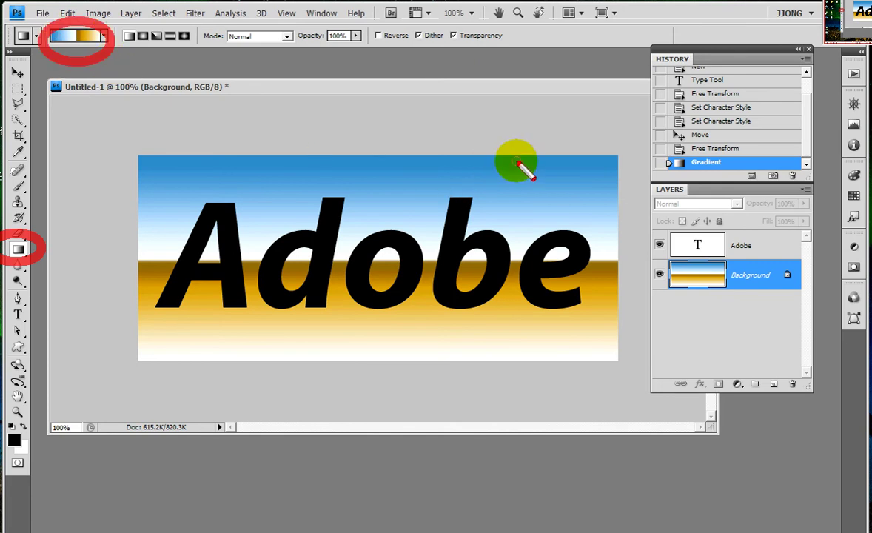
pyautogui.moveTo(597, 167); pyautogui.dragTo(595, 347)
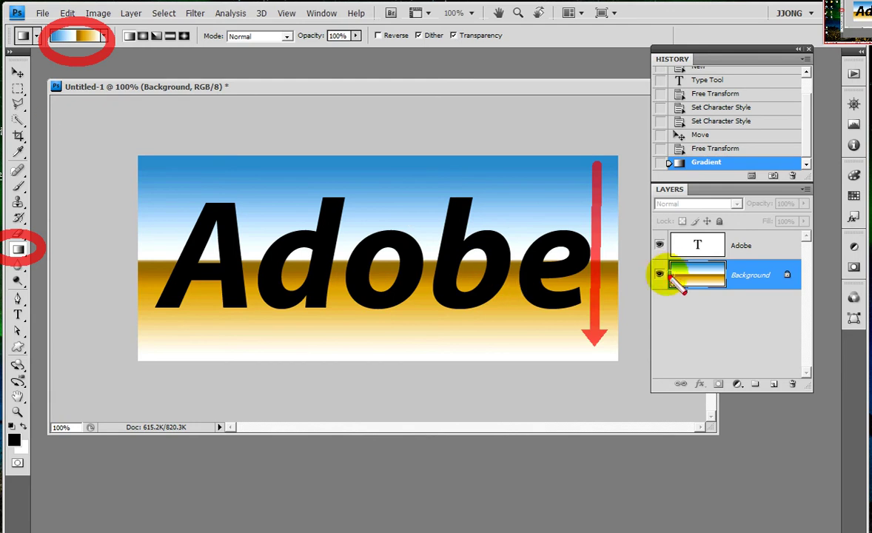
# Select the Adobe text layer in the Layers panel.
pyautogui.moveTo(712, 273); pyautogui.dragTo(794, 304)
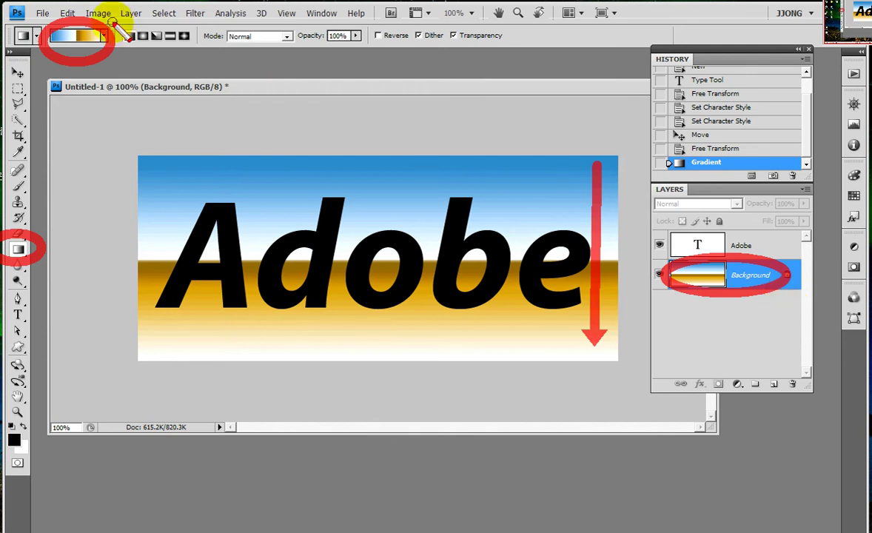
pyautogui.moveTo(144, 50); pyautogui.dragTo(146, 60)
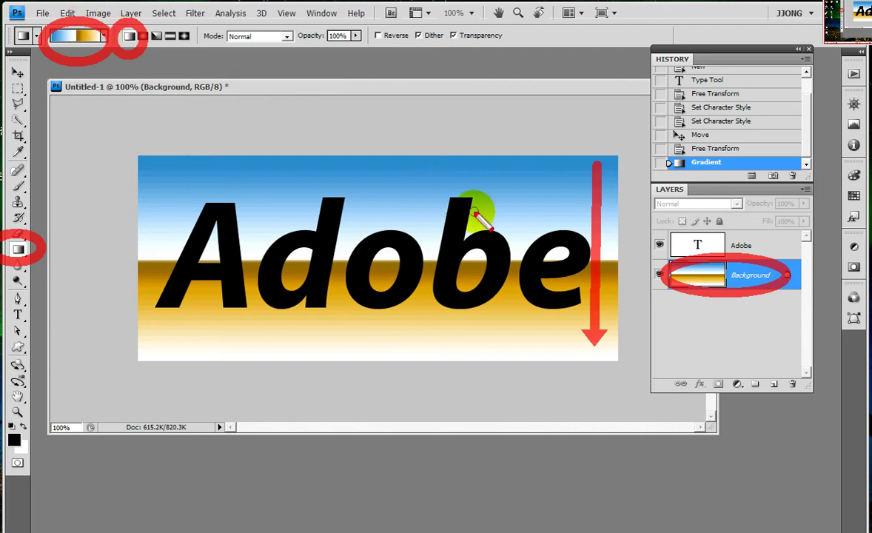
pyautogui.click(744, 252)
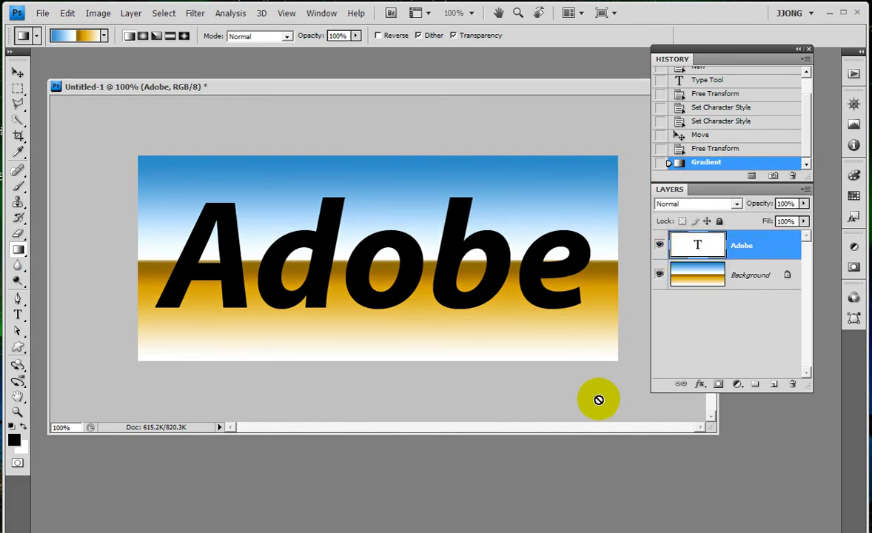
# Add a Gradient Overlay effect to the text using the Chrome preset.
pyautogui.click(700, 387)
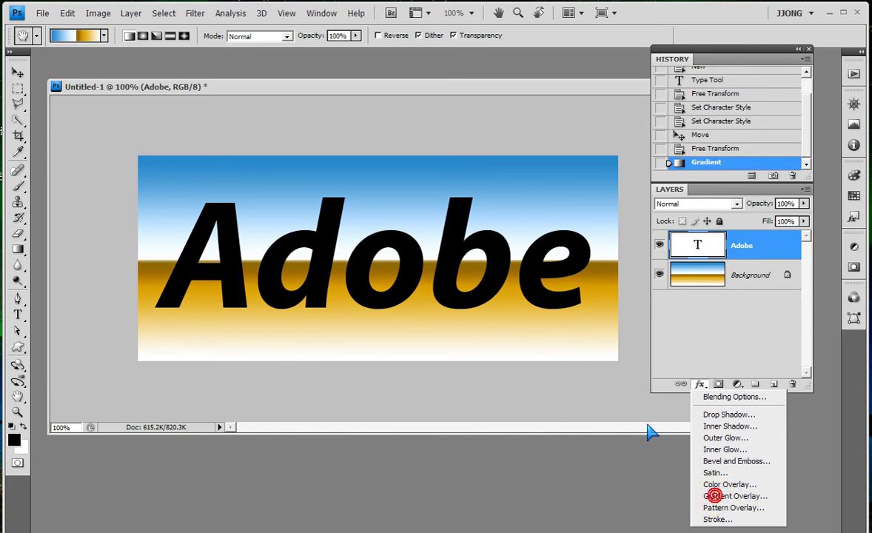
pyautogui.click(713, 496)
pyautogui.click(686, 225)
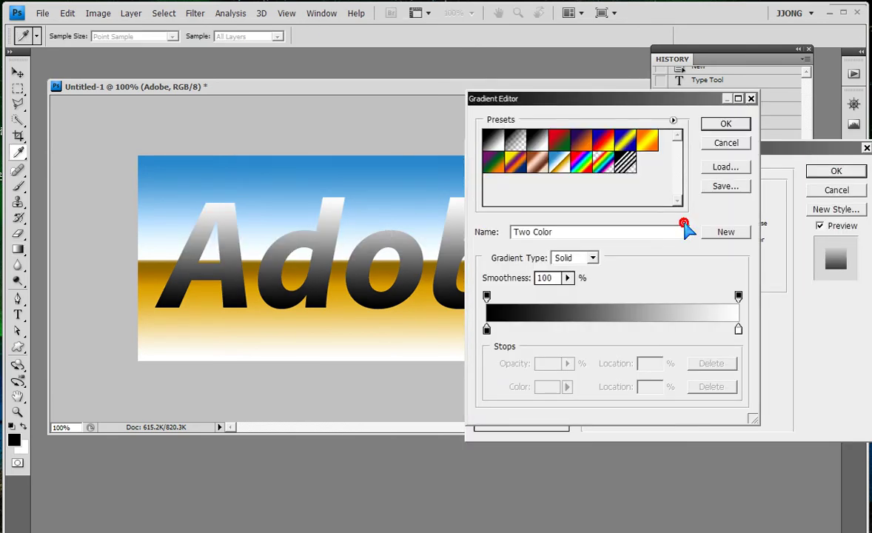
pyautogui.click(560, 160)
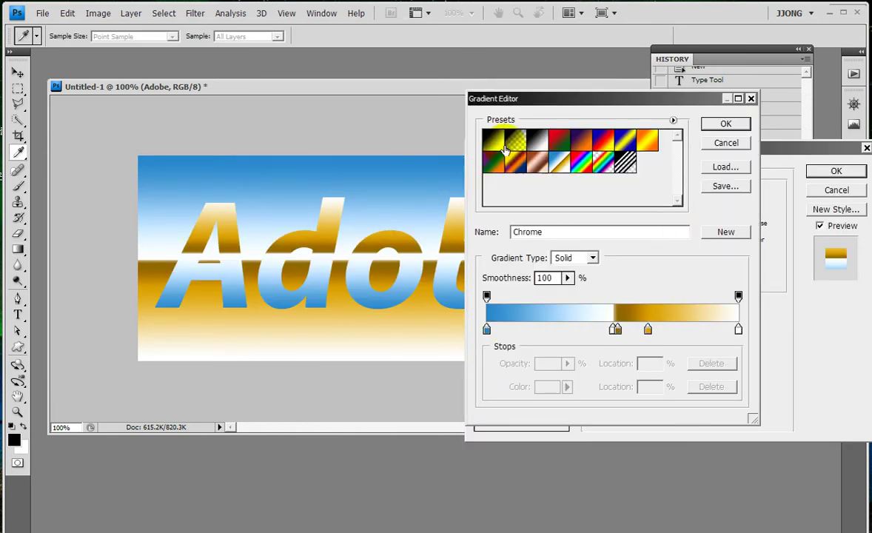
pyautogui.moveTo(503, 99); pyautogui.dragTo(552, 113)
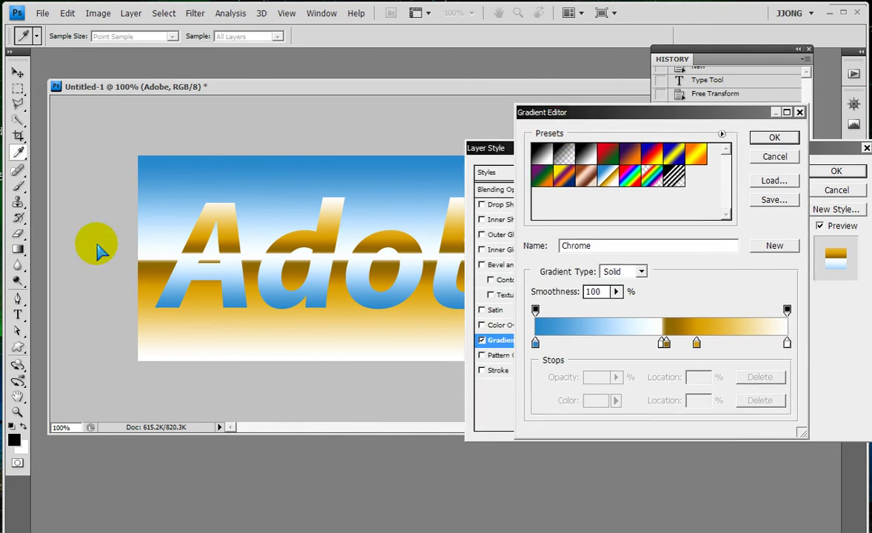
pyautogui.click(771, 141)
# Reposition the overlay gradient so gold sits above blue, then apply it.
pyautogui.moveTo(572, 153); pyautogui.dragTo(551, 148)
pyautogui.moveTo(222, 236); pyautogui.dragTo(241, 239)
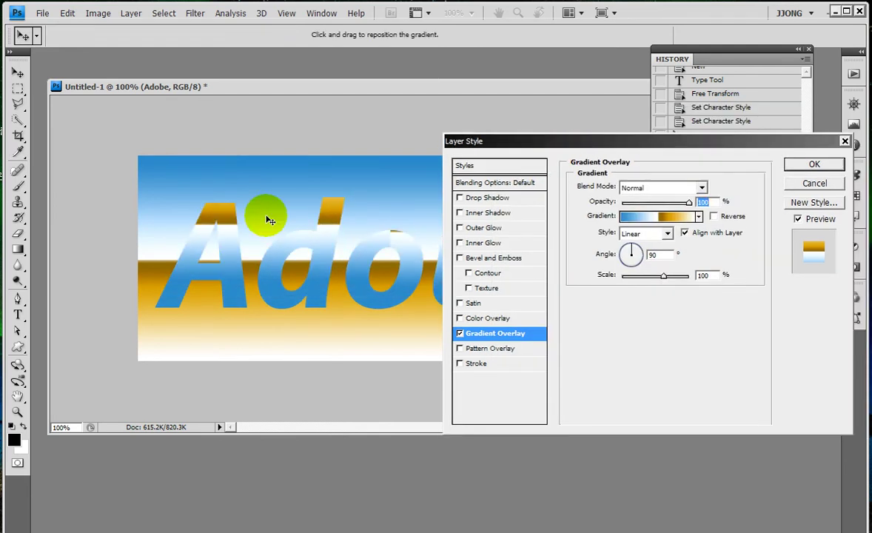
pyautogui.moveTo(240, 239)
pyautogui.mouseDown()
pyautogui.moveTo(317, 257)
pyautogui.moveTo(314, 248)
pyautogui.mouseUp()
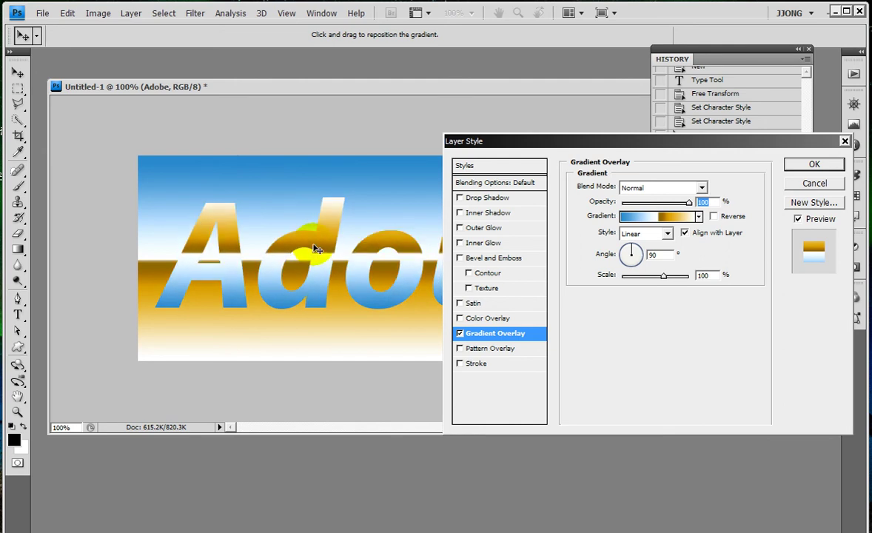
pyautogui.moveTo(314, 246); pyautogui.dragTo(318, 254)
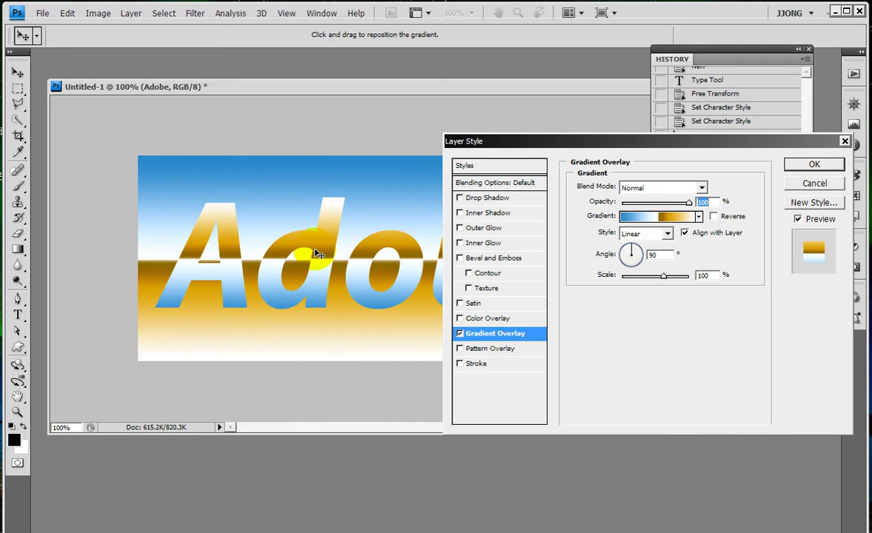
pyautogui.click(814, 164)
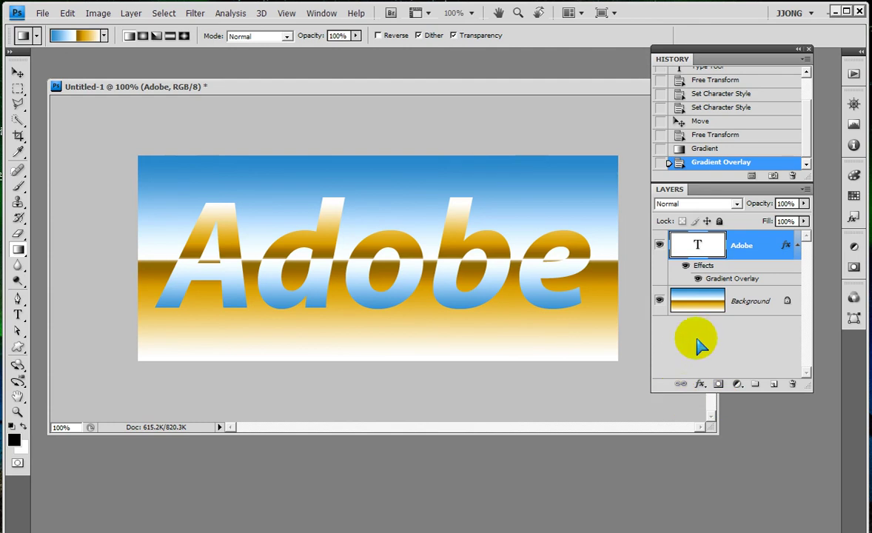
# Add a 5 px white outside stroke to the text and enable a drop shadow.
pyautogui.click(698, 387)
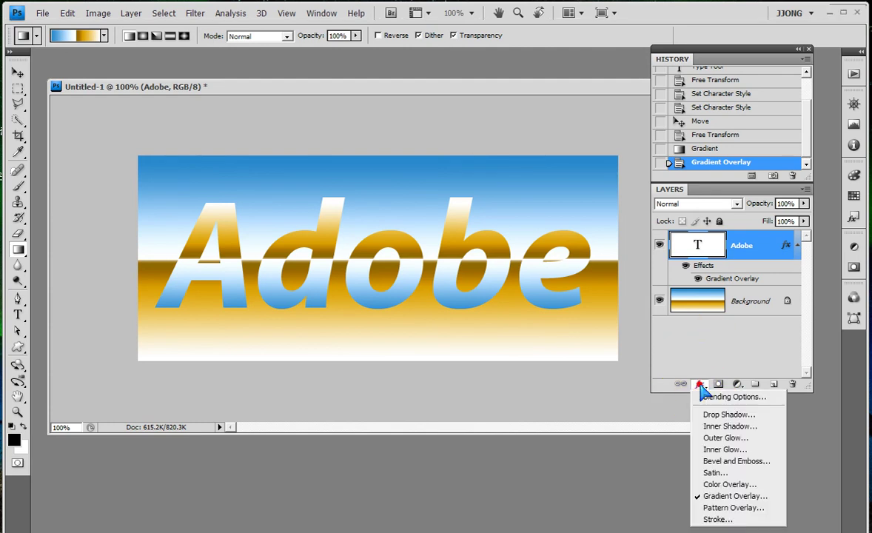
pyautogui.click(716, 519)
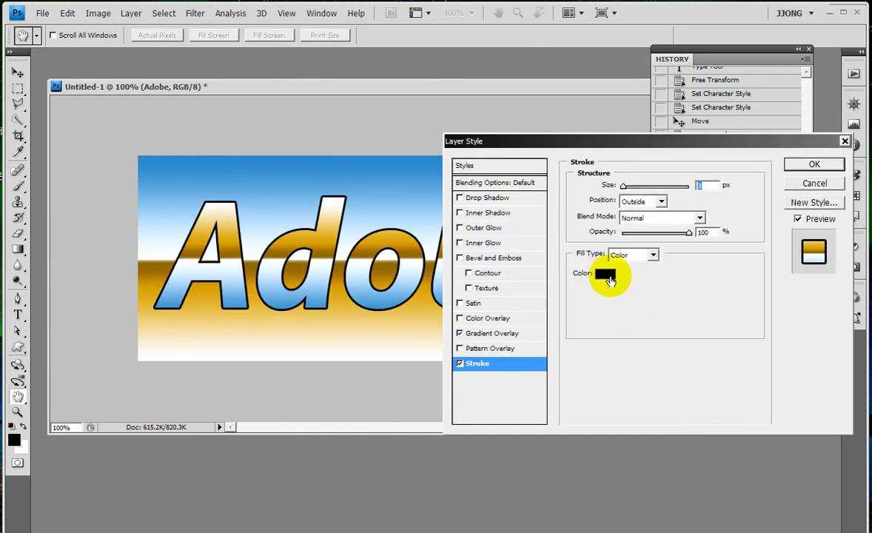
pyautogui.click(606, 275)
pyautogui.moveTo(291, 229); pyautogui.dragTo(152, 107)
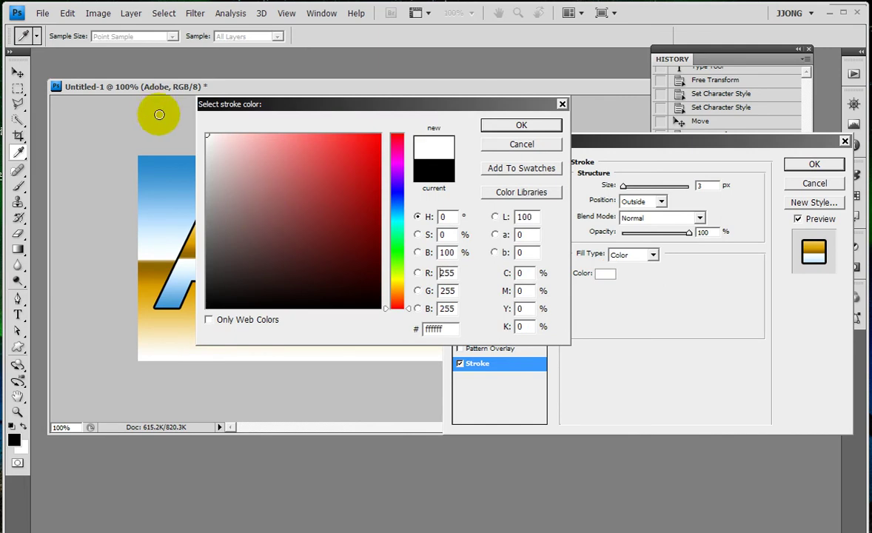
pyautogui.click(511, 126)
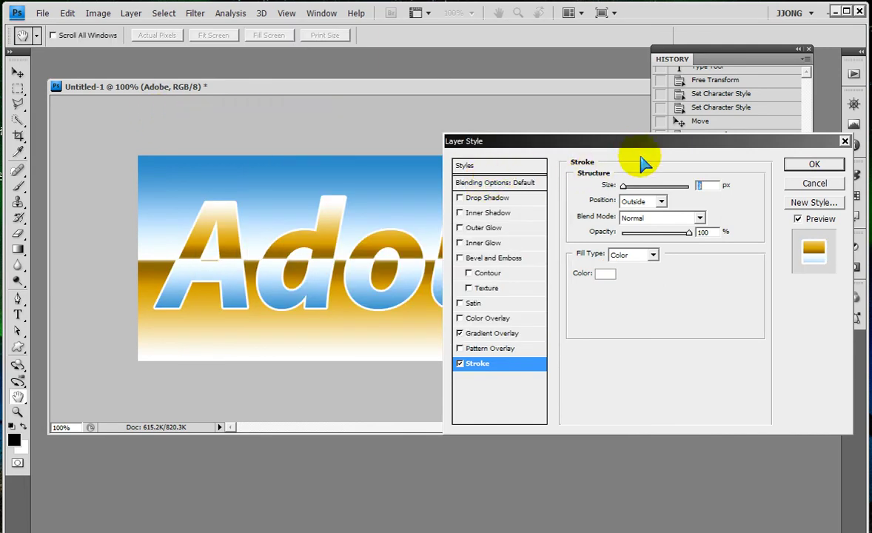
pyautogui.write('5')
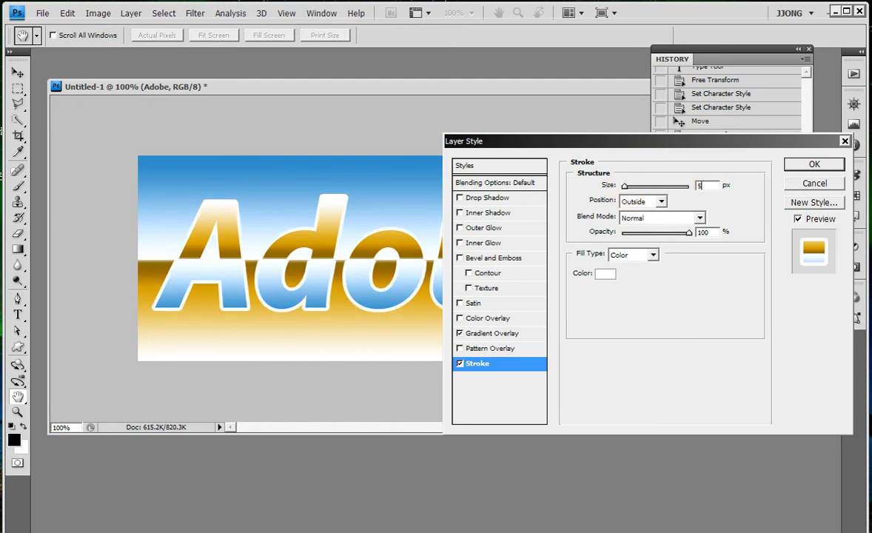
pyautogui.click(743, 208)
pyautogui.click(496, 202)
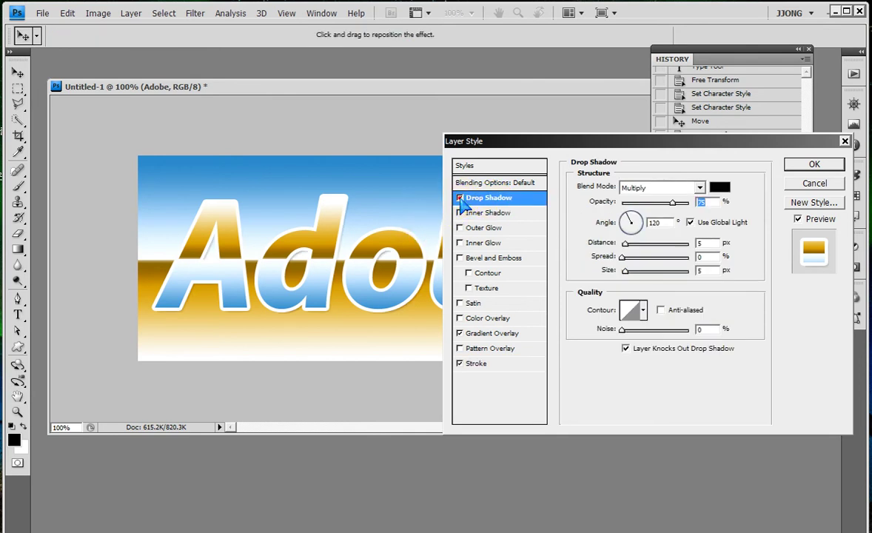
# Replace the drop shadow with a 7 px inner Bevel and Emboss at 72% depth.
pyautogui.click(460, 198)
pyautogui.click(487, 258)
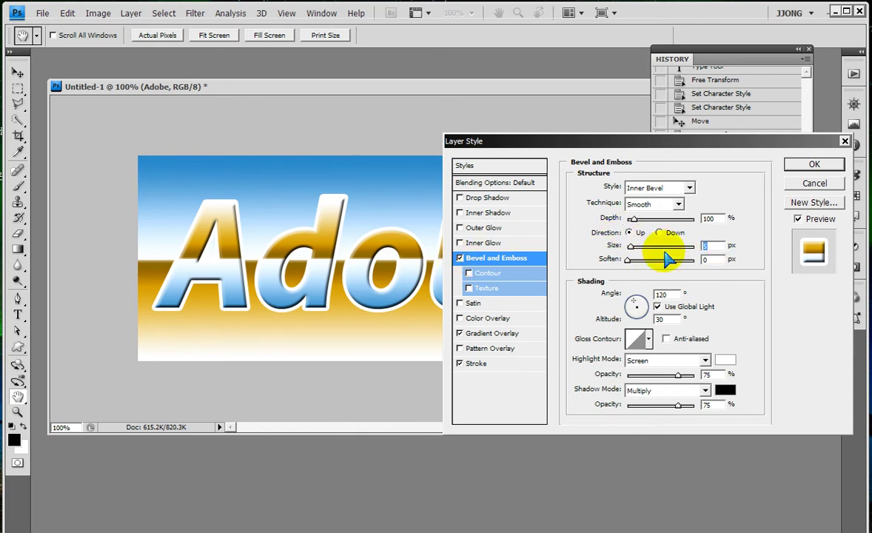
pyautogui.write('7')
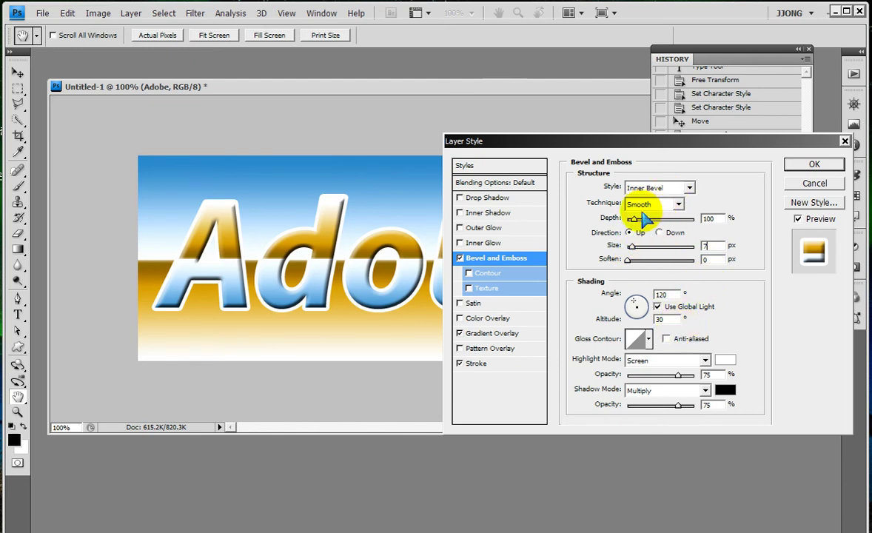
pyautogui.moveTo(632, 220); pyautogui.dragTo(631, 221)
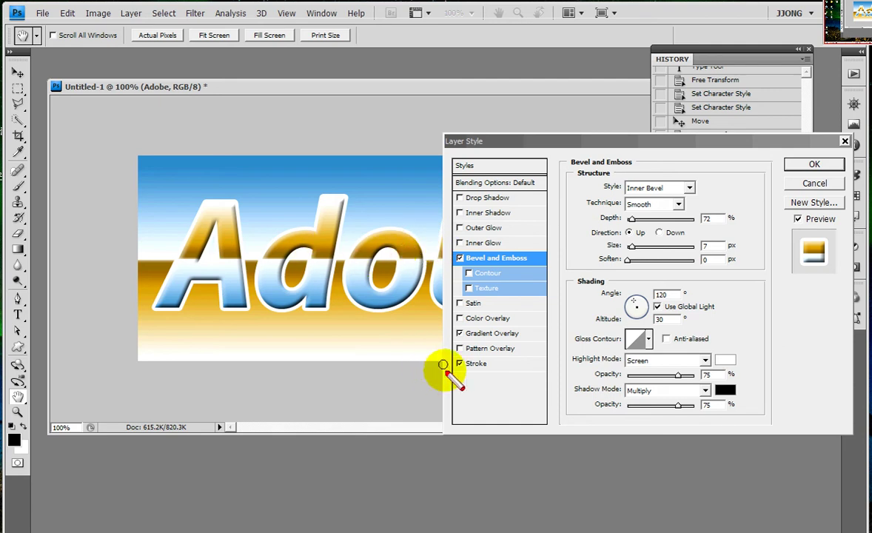
pyautogui.moveTo(489, 354)
pyautogui.mouseDown()
pyautogui.moveTo(499, 363)
pyautogui.moveTo(492, 358)
pyautogui.mouseUp()
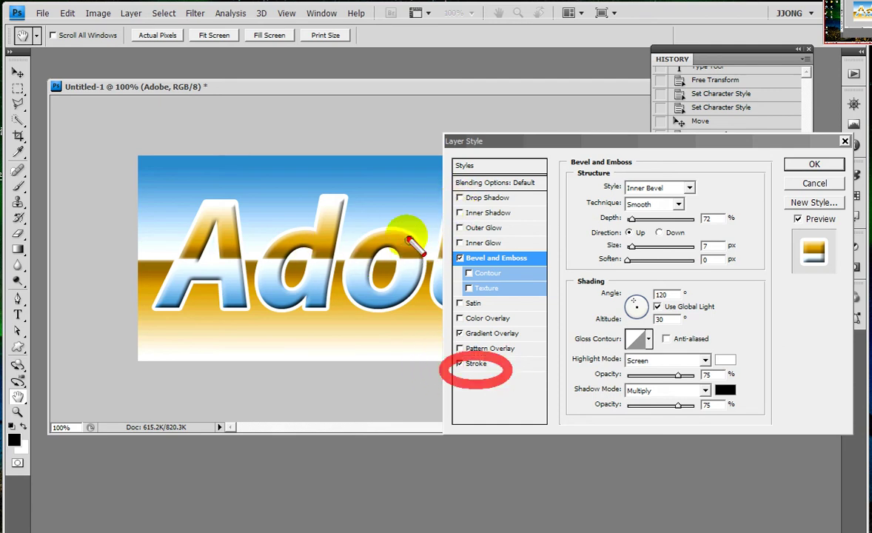
pyautogui.moveTo(533, 248); pyautogui.dragTo(548, 275)
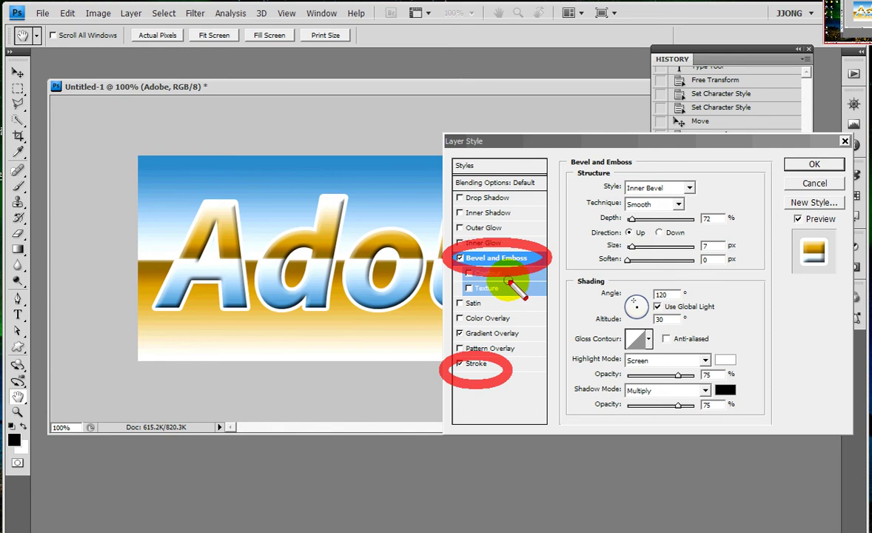
pyautogui.click(824, 169)
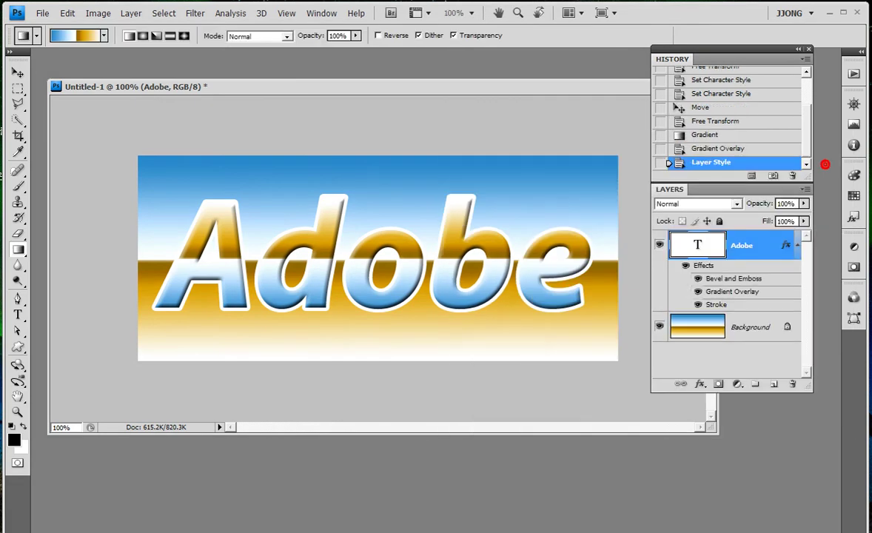
pyautogui.click(18, 412)
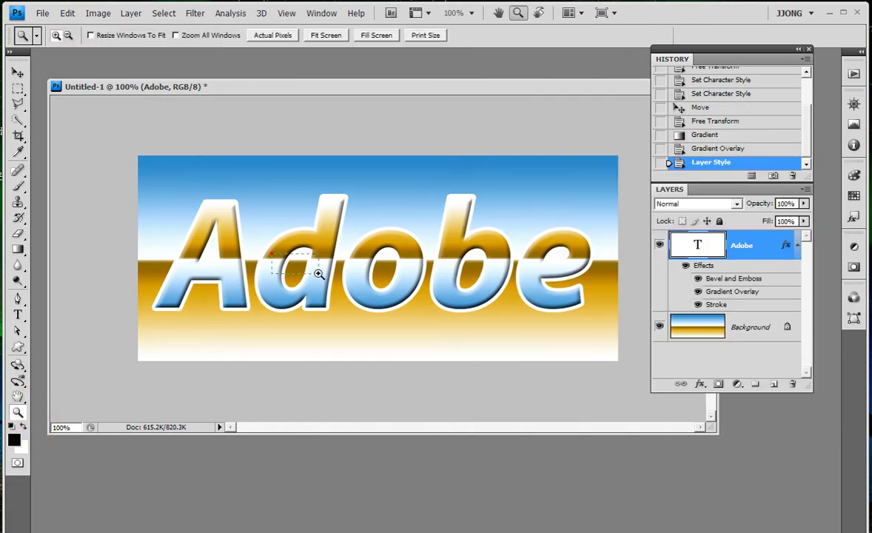
pyautogui.moveTo(272, 249); pyautogui.dragTo(372, 354)
pyautogui.click(659, 327)
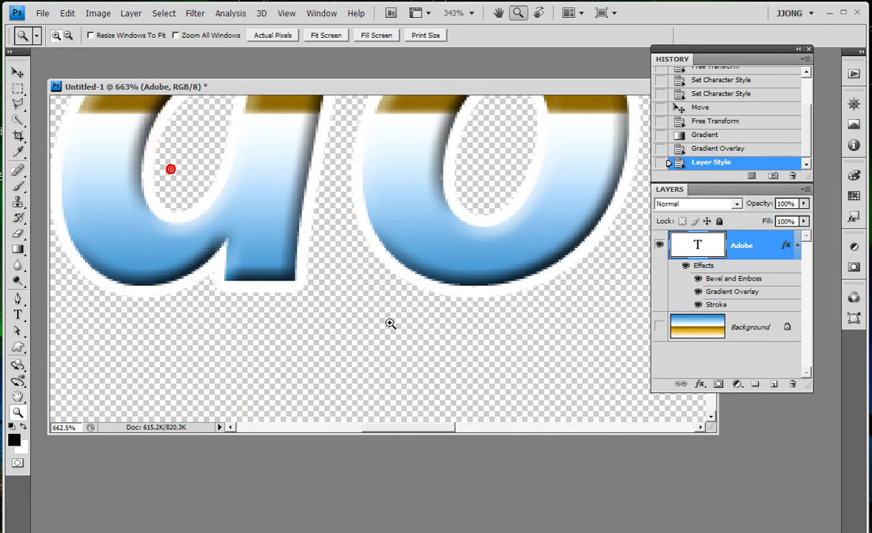
pyautogui.moveTo(159, 157); pyautogui.dragTo(400, 318)
pyautogui.scroll(-1, 434, 341)
pyautogui.scroll(-1, 431, 338)
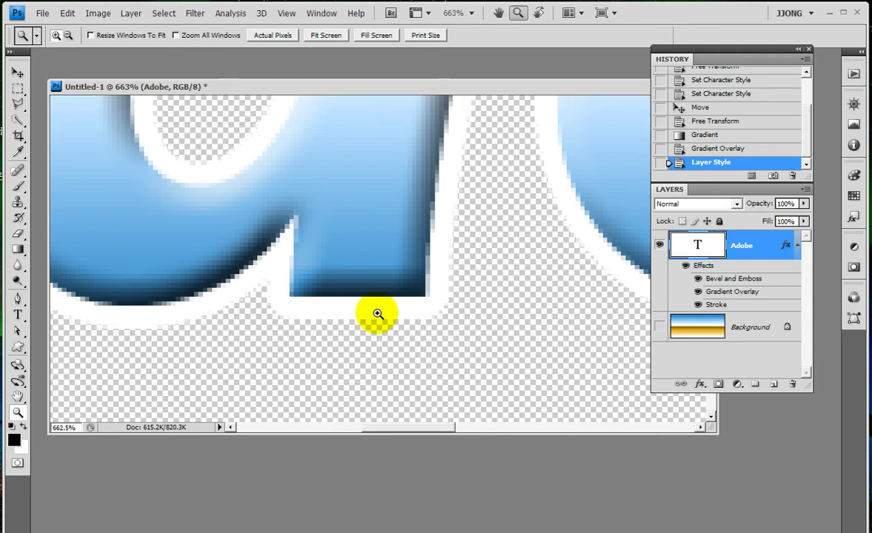
pyautogui.click(660, 326)
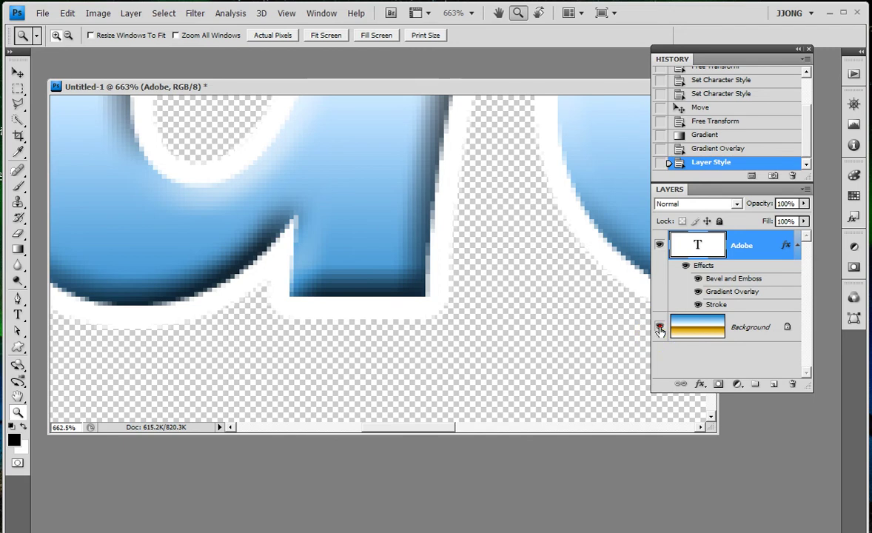
pyautogui.doubleClick(16, 409)
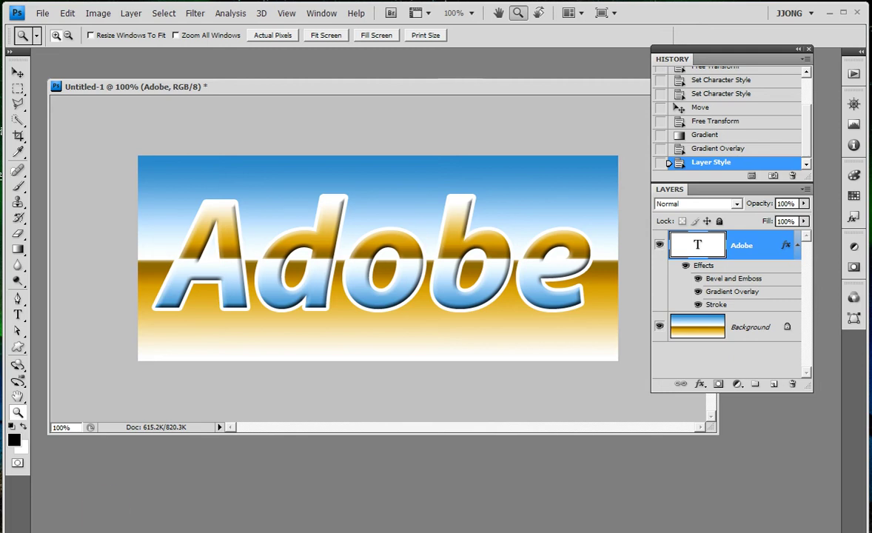
# Close the current document without saving its changes.
pyautogui.moveTo(537, 88); pyautogui.dragTo(360, 88)
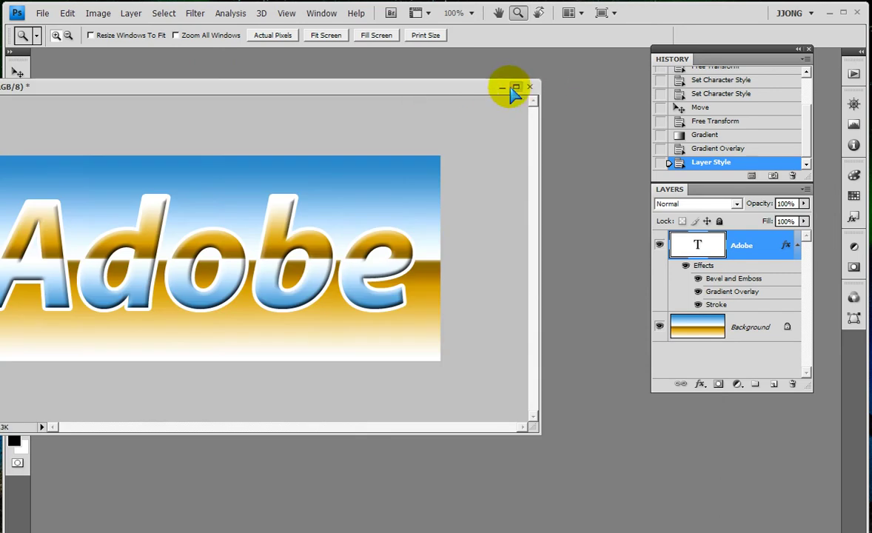
pyautogui.click(530, 88)
pyautogui.click(405, 203)
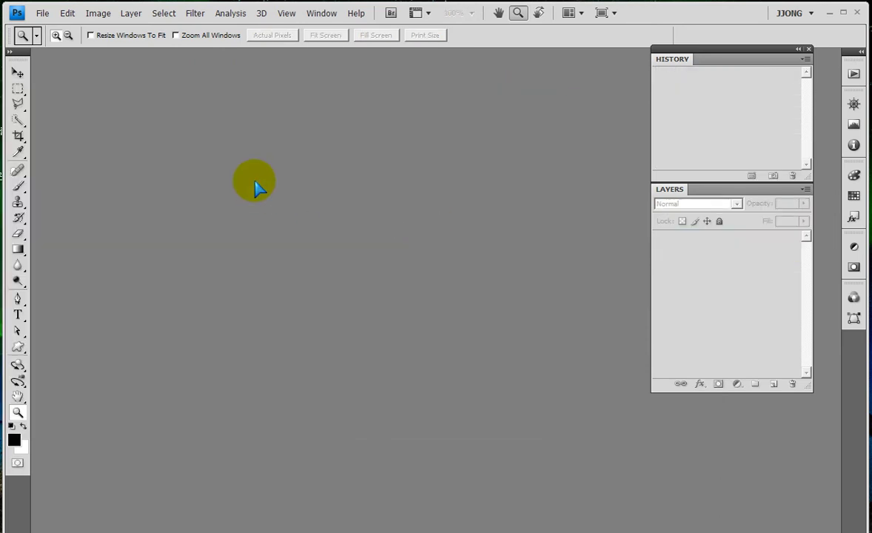
pyautogui.click(40, 14)
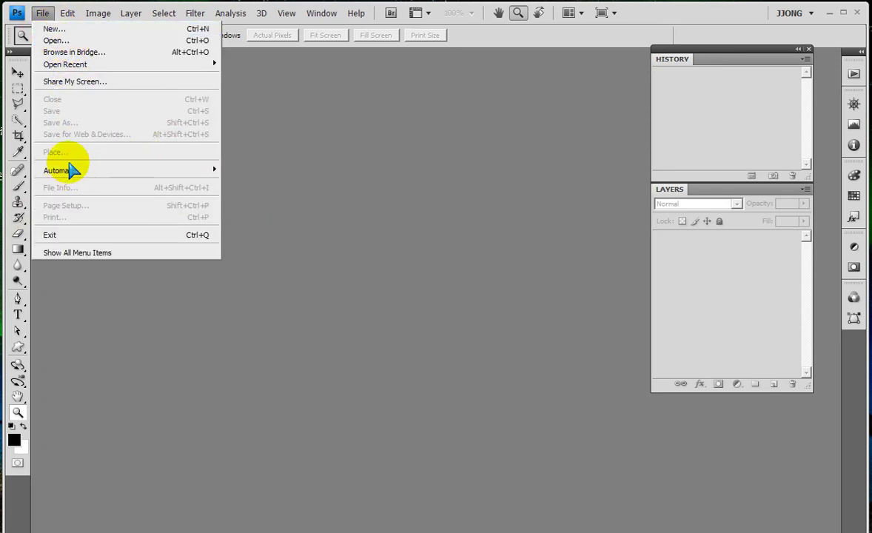
# Open Sec08-03.jpg from the Sample folder in an enlarged, centred floating window.
pyautogui.hotkey('ctrl', 'o')
pyautogui.click(530, 79)
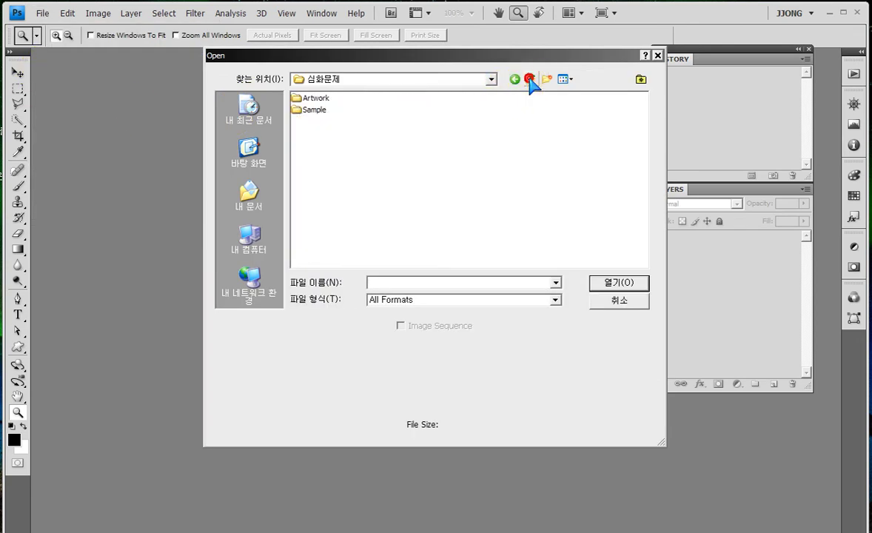
pyautogui.doubleClick(308, 111)
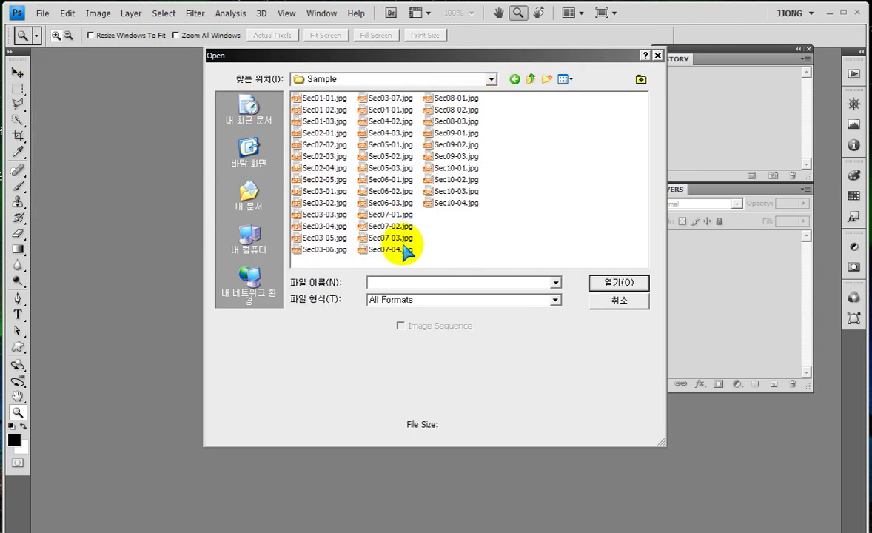
pyautogui.doubleClick(448, 120)
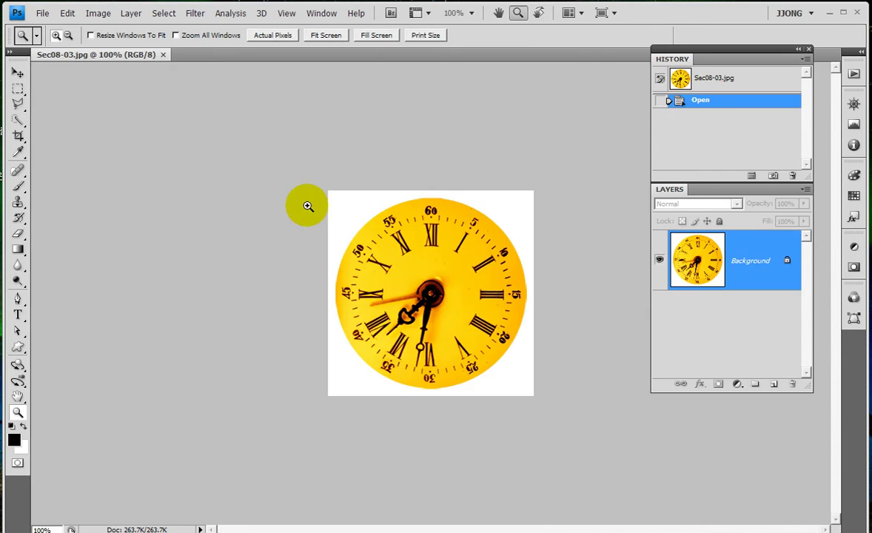
pyautogui.moveTo(110, 65); pyautogui.dragTo(107, 54)
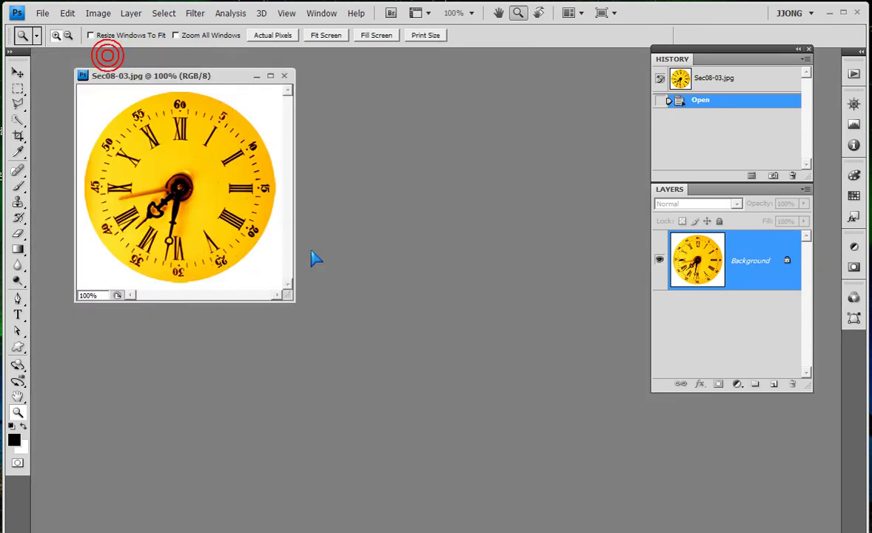
pyautogui.moveTo(296, 302); pyautogui.dragTo(449, 385)
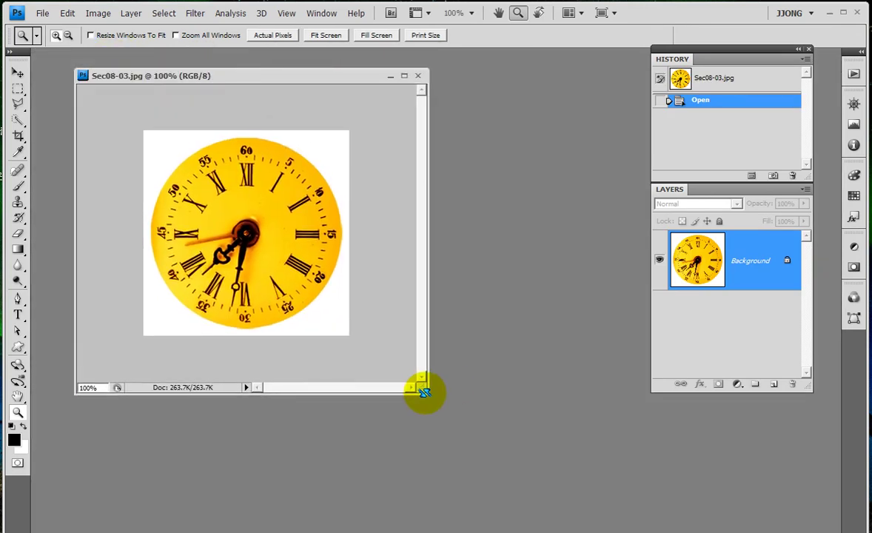
pyautogui.moveTo(271, 78); pyautogui.dragTo(385, 100)
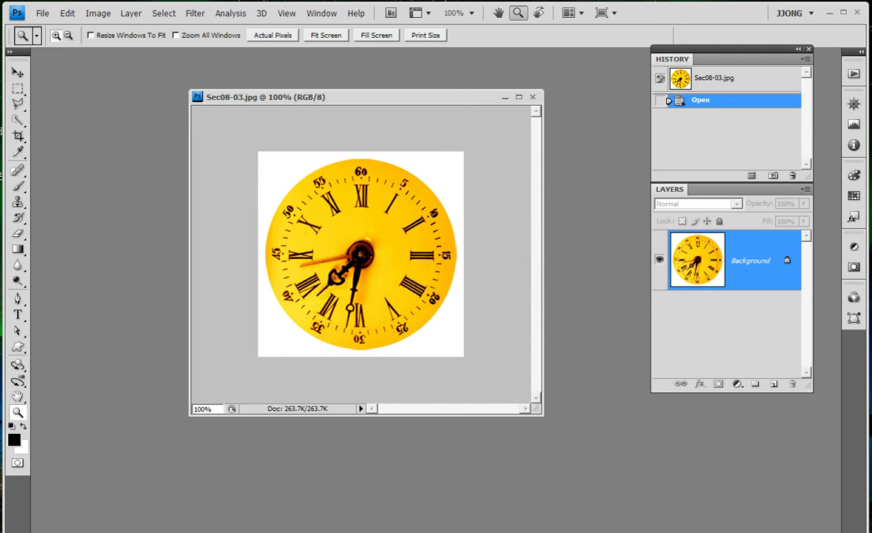
# Erase the white background around the clock with the Magic Eraser Tool.
pyautogui.moveTo(18, 233); pyautogui.dragTo(152, 256)
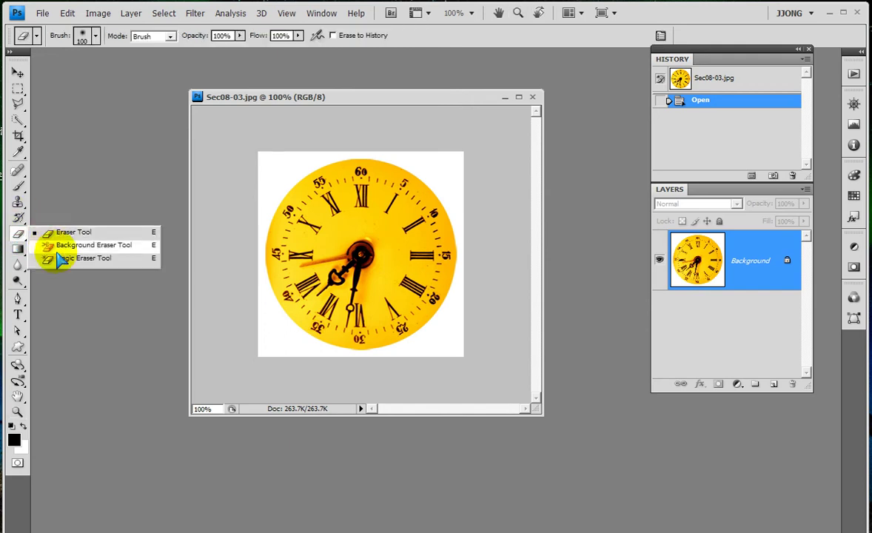
pyautogui.click(277, 178)
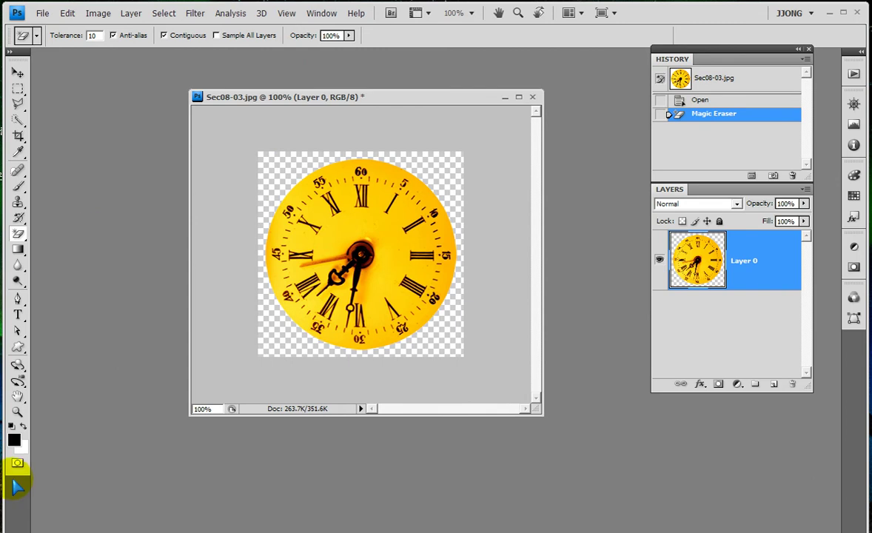
pyautogui.click(17, 412)
# Zoom in to inspect the dial's upper-left and lower-right edges for leftover white.
pyautogui.moveTo(289, 158); pyautogui.dragTo(355, 221)
pyautogui.moveTo(253, 179); pyautogui.dragTo(302, 196)
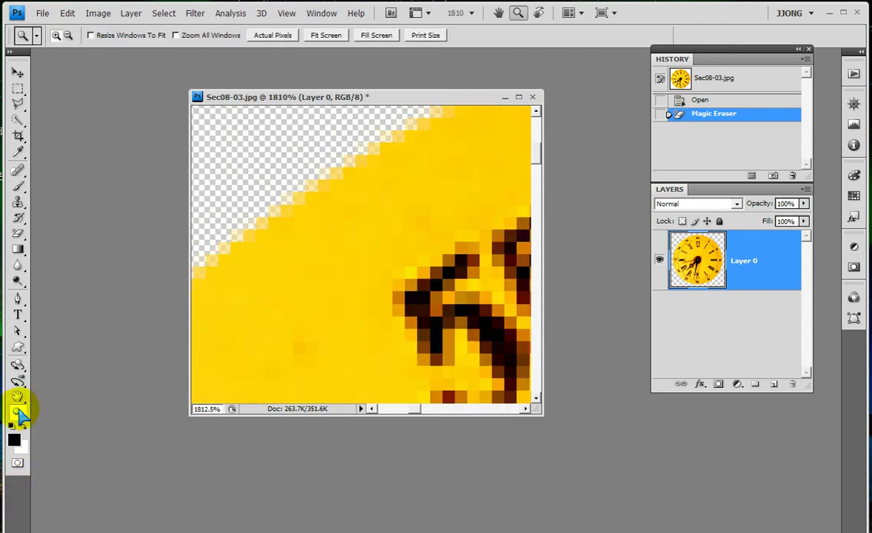
pyautogui.doubleClick(18, 412)
pyautogui.moveTo(392, 300); pyautogui.dragTo(449, 350)
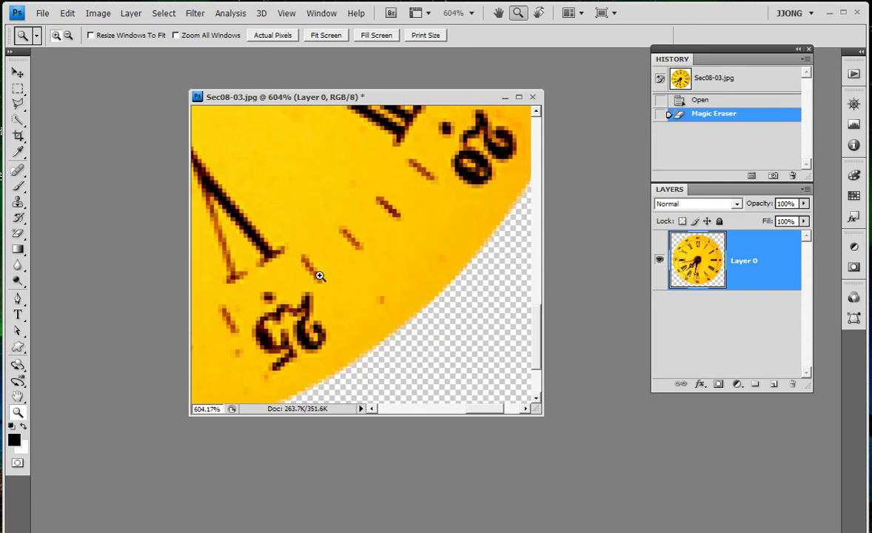
pyautogui.moveTo(320, 276); pyautogui.dragTo(426, 348)
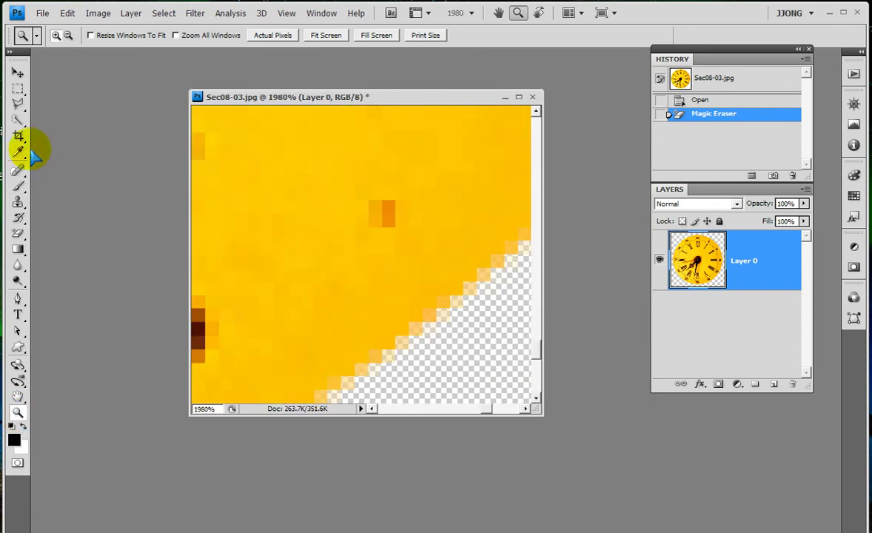
pyautogui.click(69, 14)
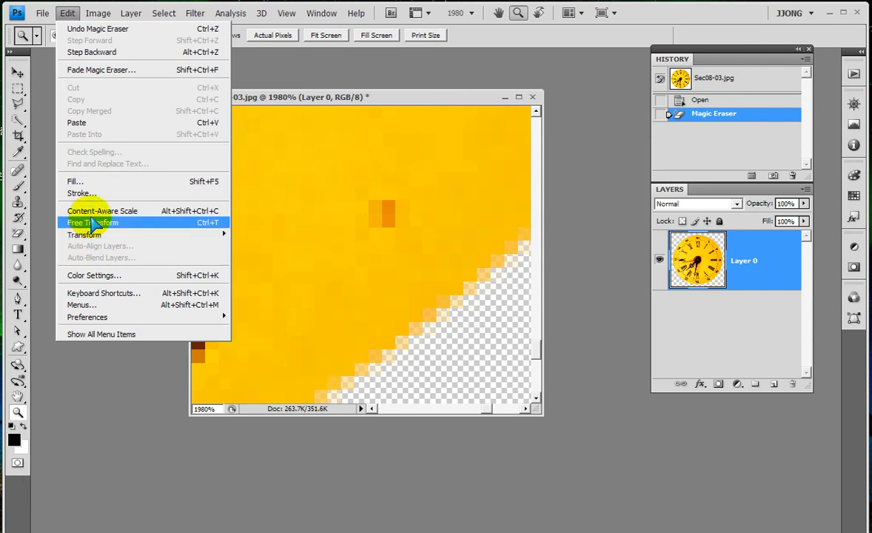
# Define the transparent clock as a pattern named 시계, then start closing the image.
pyautogui.click(89, 336)
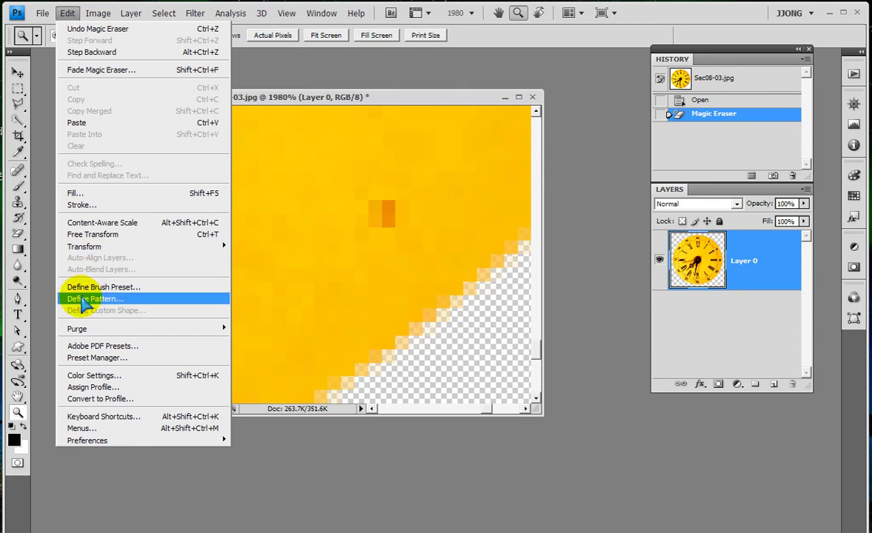
pyautogui.click(84, 303)
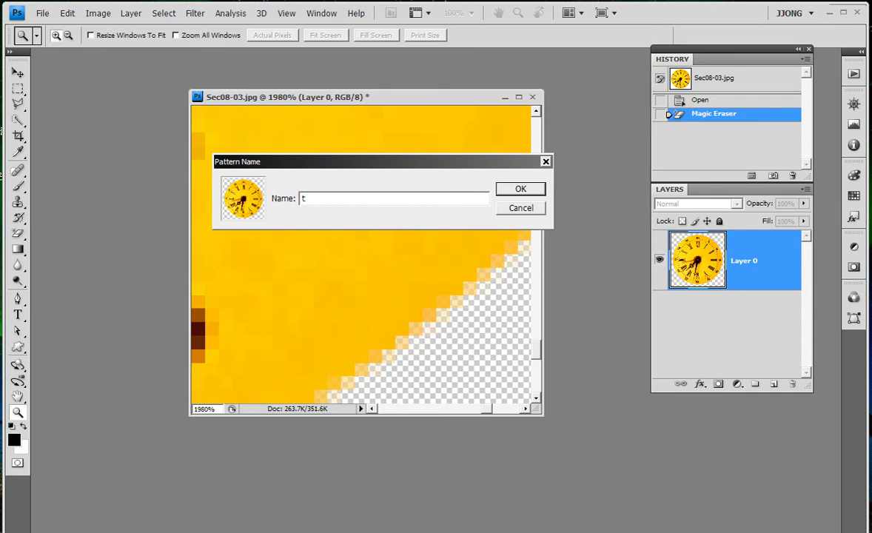
pyautogui.write('시계')
pyautogui.press('Return')
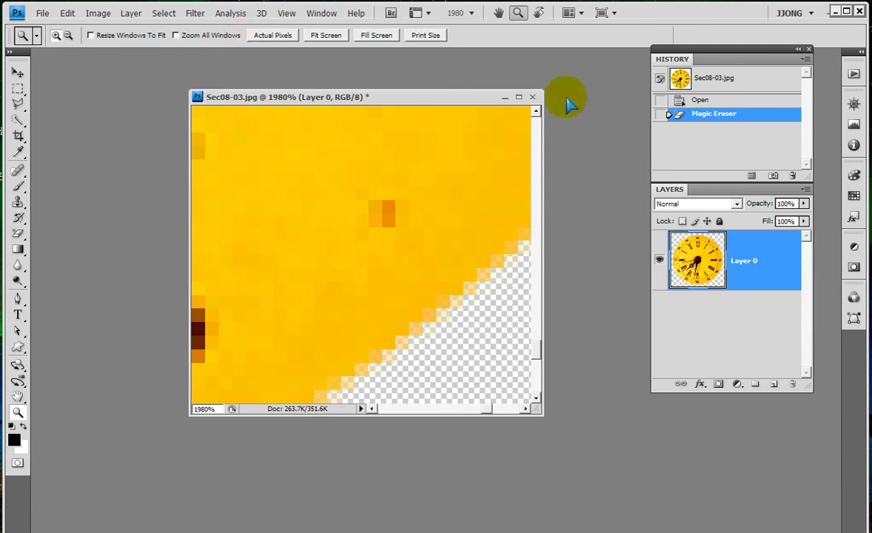
pyautogui.click(533, 98)
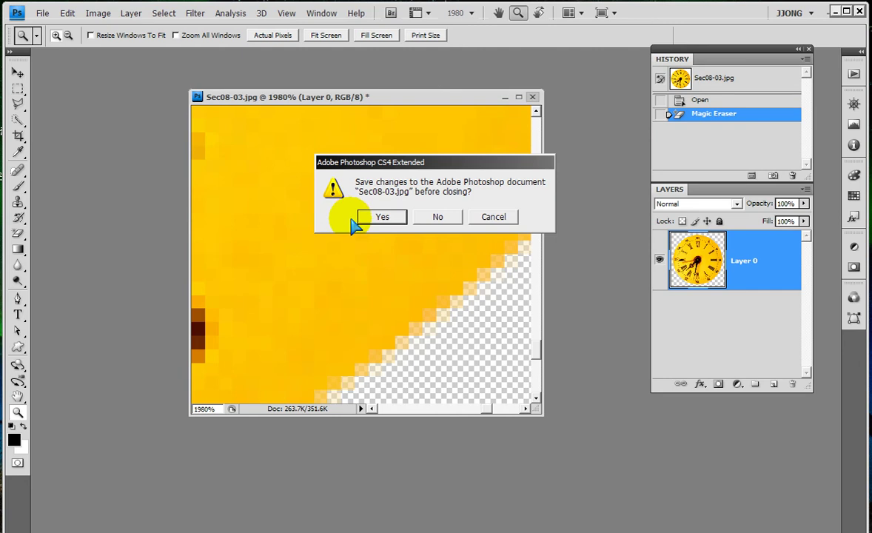
# Close without saving, reopen Sec08-03.jpg to check its document size, then close it again.
pyautogui.click(451, 223)
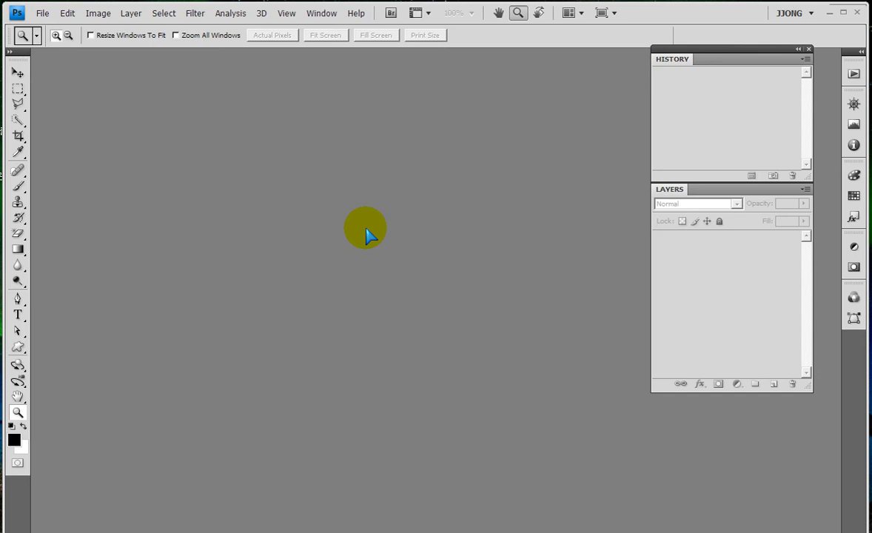
pyautogui.click(367, 235)
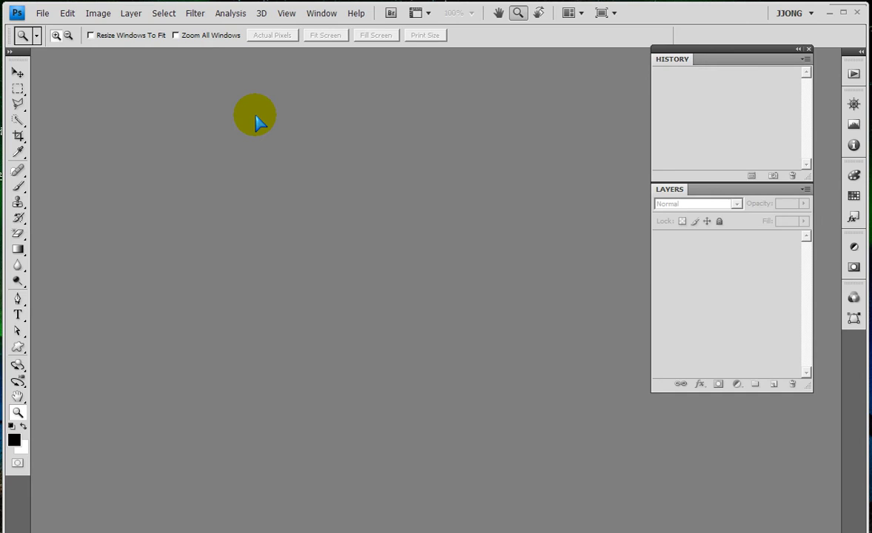
pyautogui.doubleClick(255, 119)
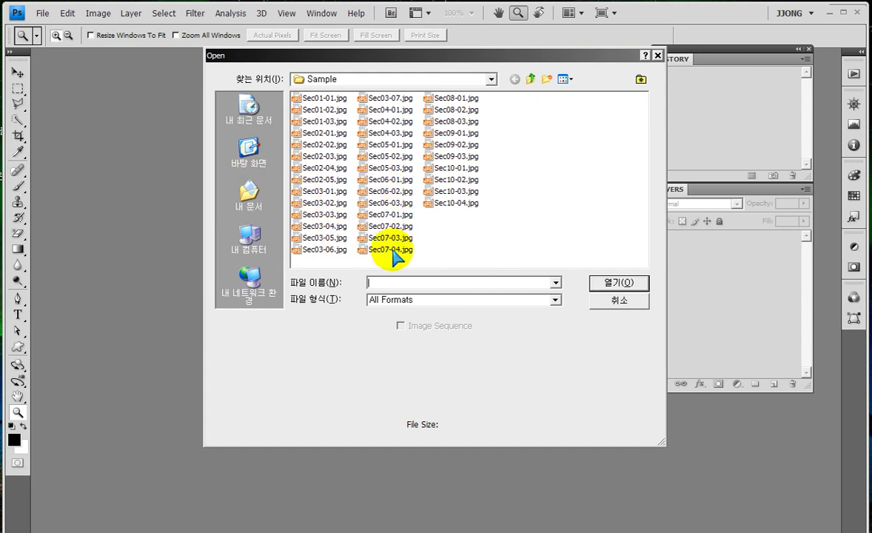
pyautogui.click(447, 121)
pyautogui.click(616, 283)
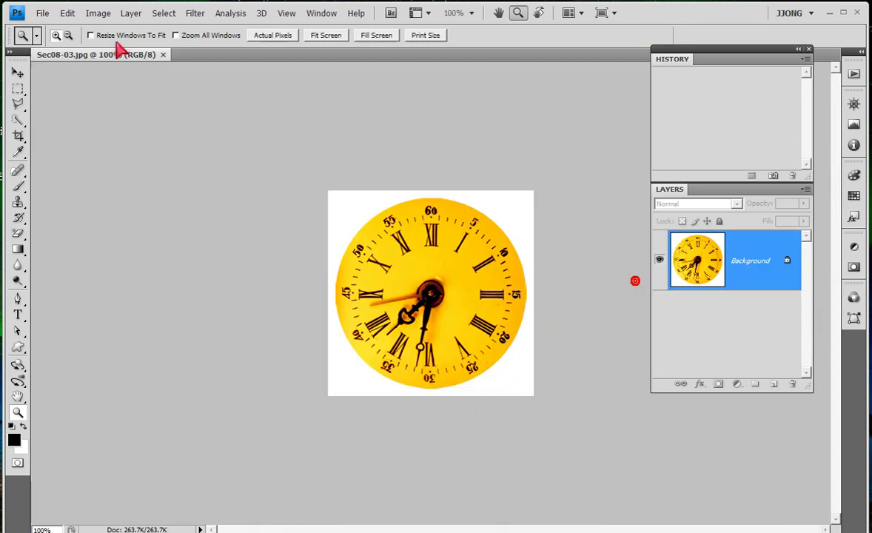
pyautogui.click(139, 529)
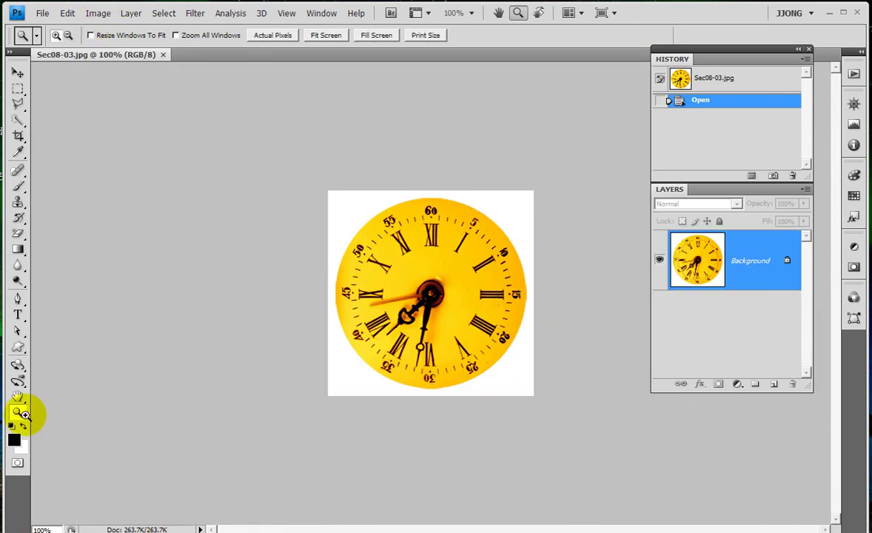
pyautogui.click(163, 55)
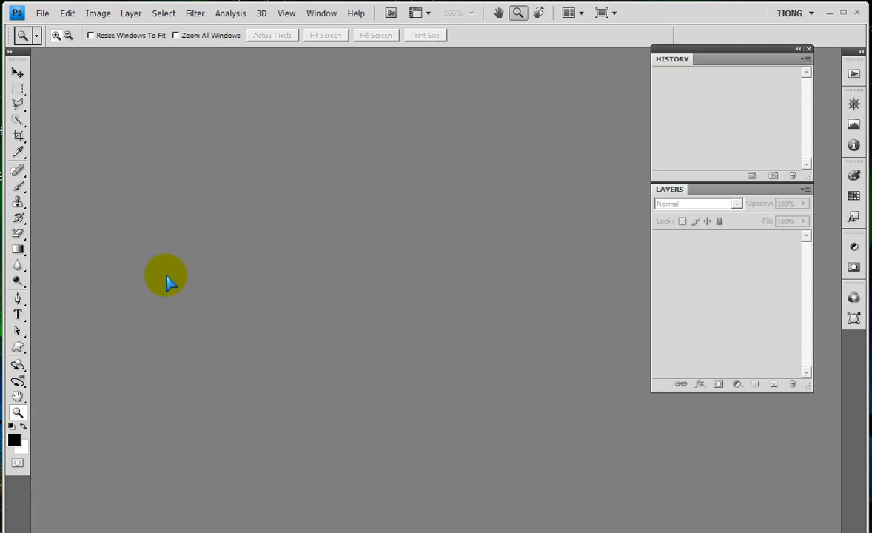
# Create a new white document 900 × 900 pixels at 72 pixels/inch.
pyautogui.hotkey('ctrl', 'n')
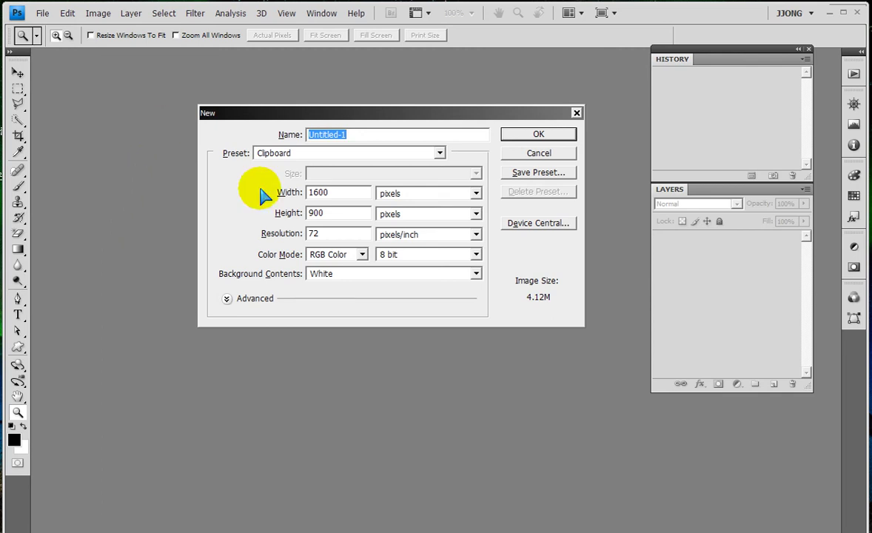
pyautogui.doubleClick(340, 192)
pyautogui.write('900')
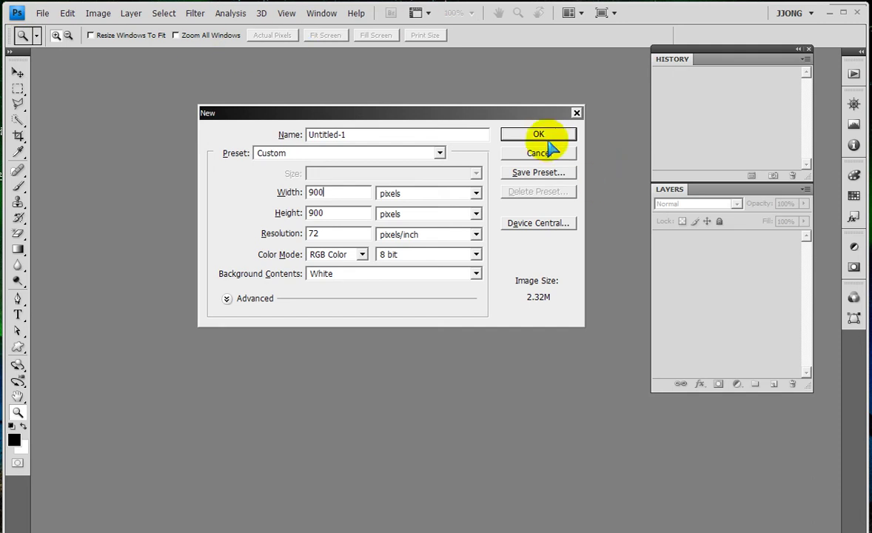
pyautogui.click(507, 134)
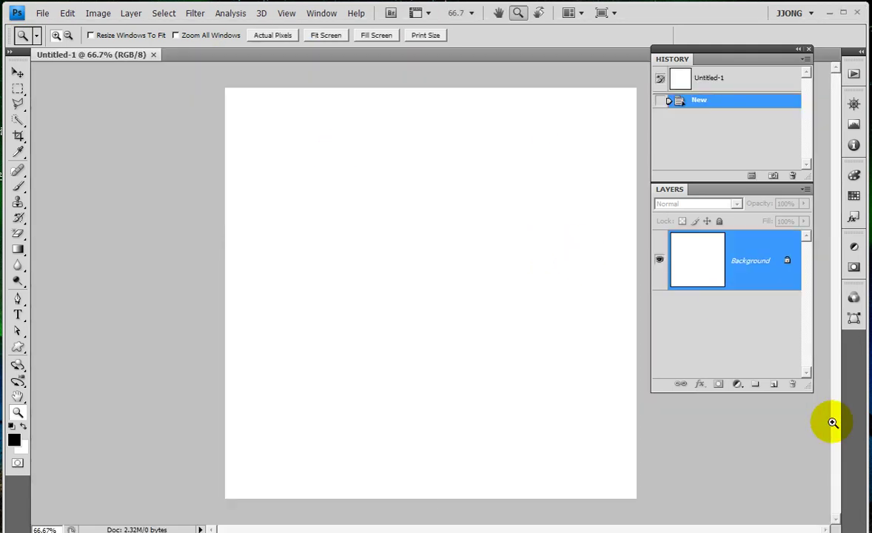
# Add a Pattern Fill layer tiling the 시계 clock pattern at 100% scale.
pyautogui.click(737, 384)
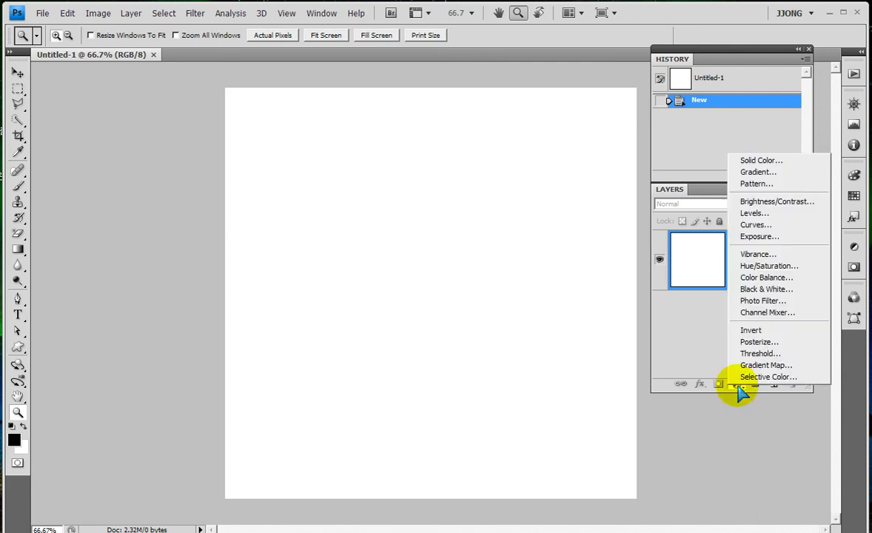
pyautogui.click(778, 189)
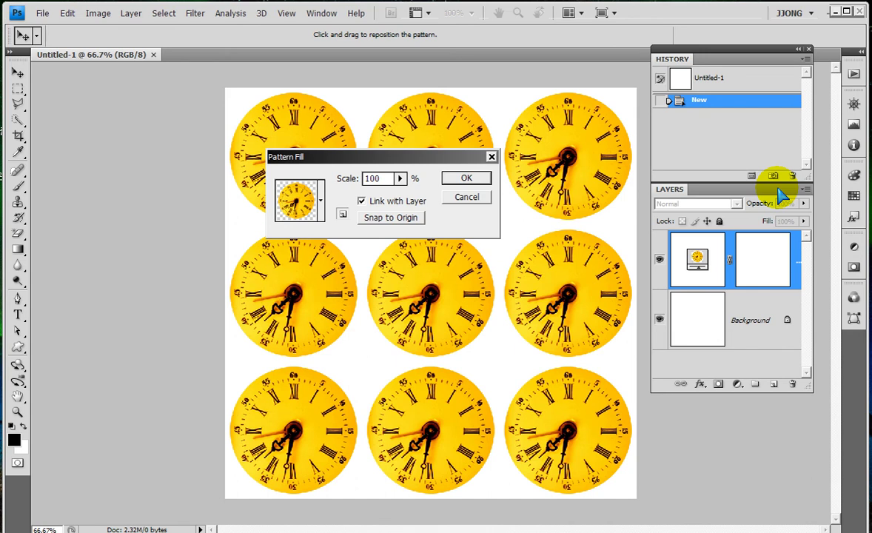
pyautogui.click(474, 180)
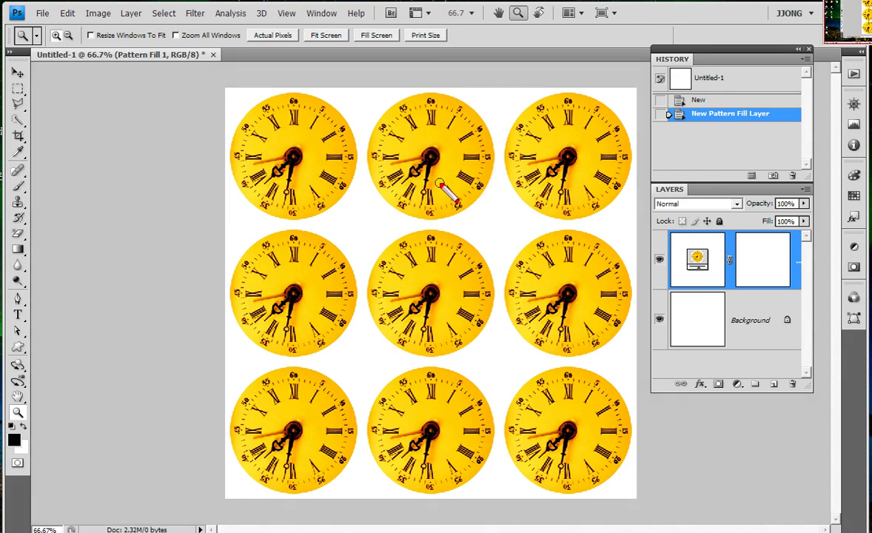
# Draw an elliptical selection around the centre clock and hide the Background layer.
pyautogui.moveTo(401, 229)
pyautogui.mouseDown()
pyautogui.moveTo(363, 317)
pyautogui.moveTo(477, 356)
pyautogui.mouseUp()
pyautogui.moveTo(370, 230); pyautogui.dragTo(498, 349)
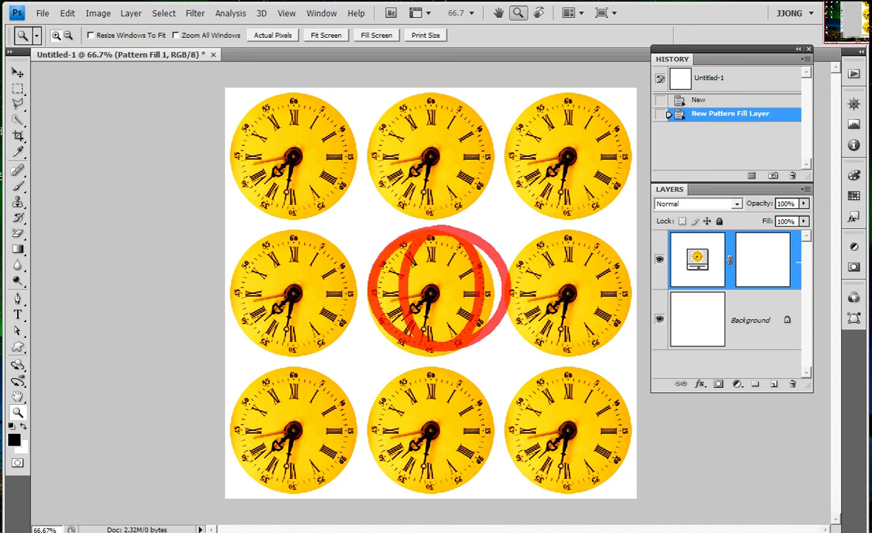
pyautogui.press('Escape')
pyautogui.click(17, 88)
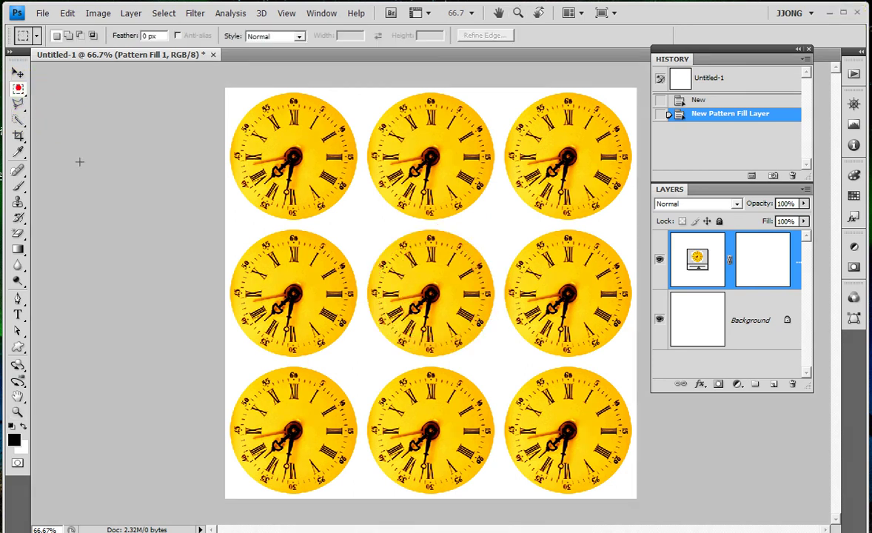
pyautogui.click(18, 88)
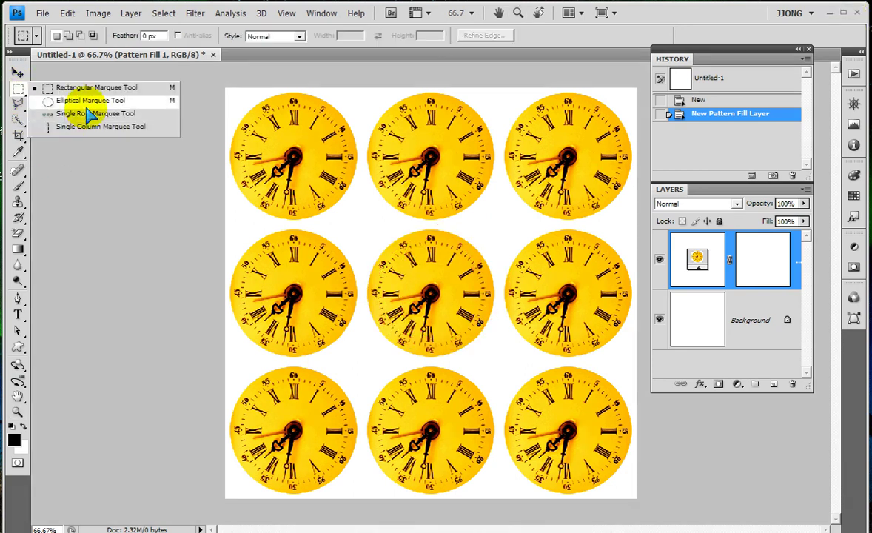
pyautogui.click(52, 101)
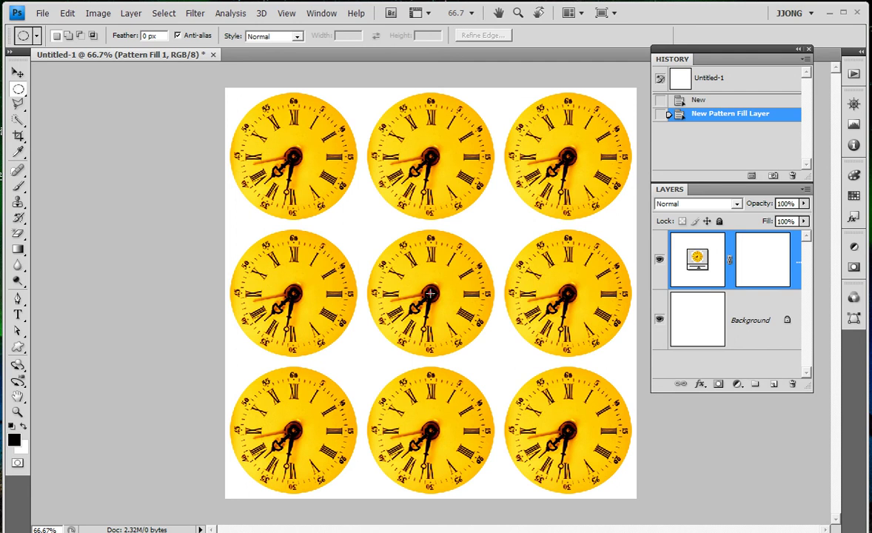
pyautogui.moveTo(439, 311); pyautogui.dragTo(495, 393)
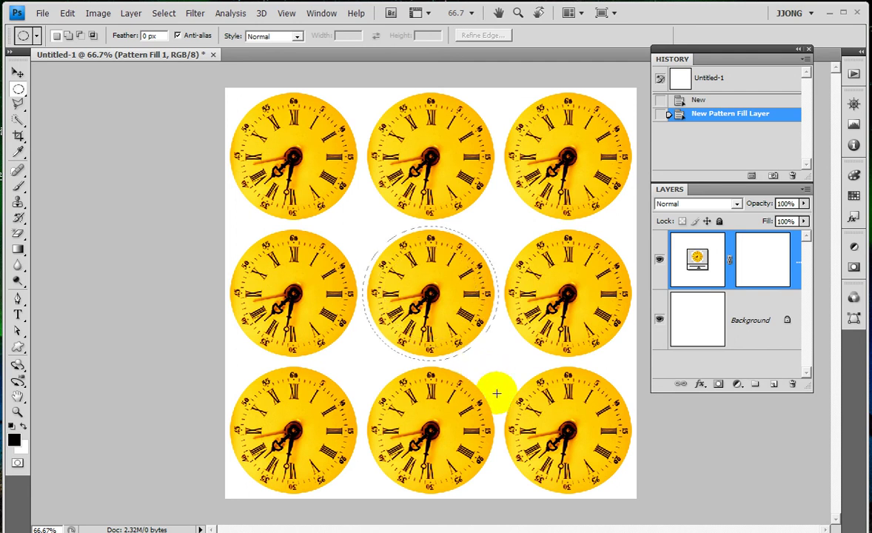
pyautogui.click(659, 319)
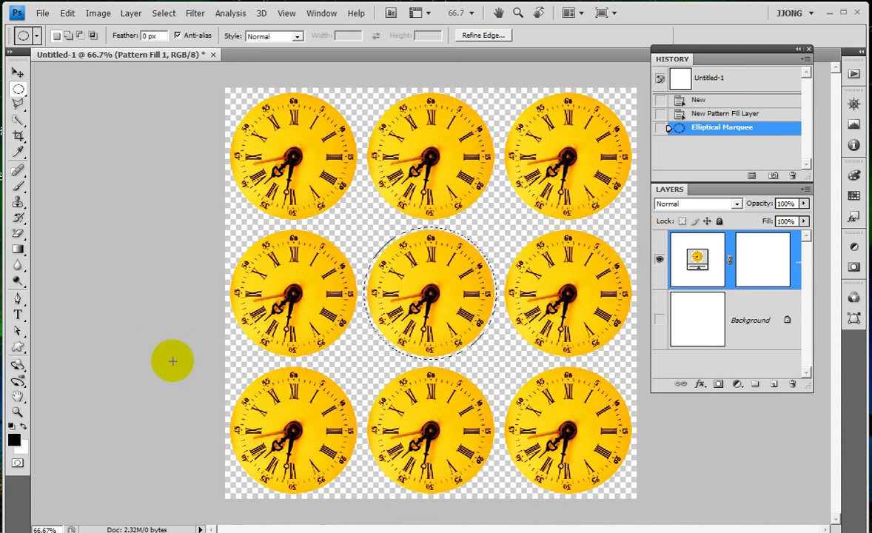
# Fill the circular selection with black on the Pattern Fill layer mask to hide the centre clock.
pyautogui.click(759, 268)
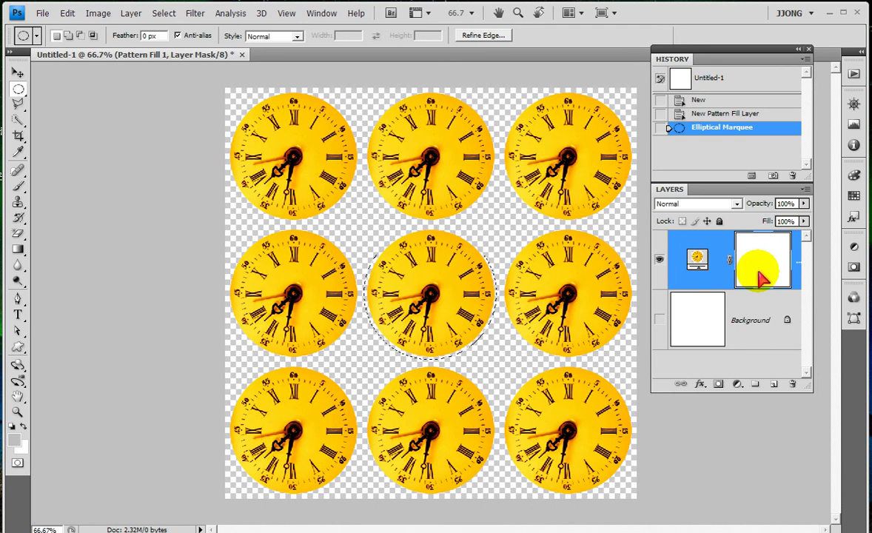
pyautogui.moveTo(749, 238); pyautogui.dragTo(780, 303)
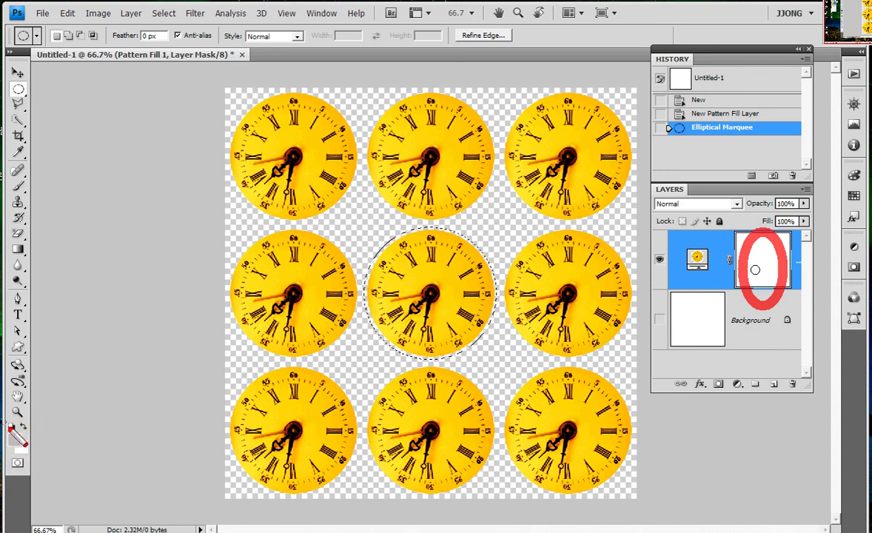
pyautogui.moveTo(22, 423); pyautogui.dragTo(27, 438)
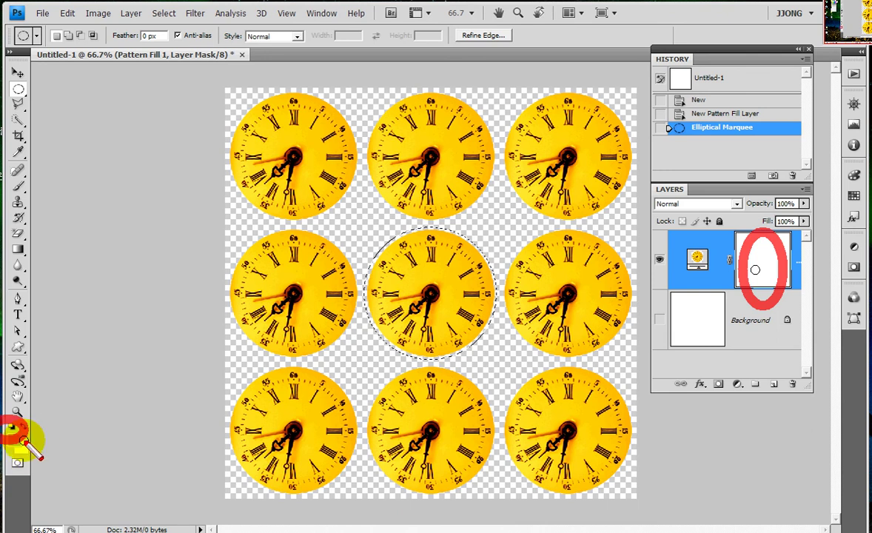
pyautogui.press('Escape')
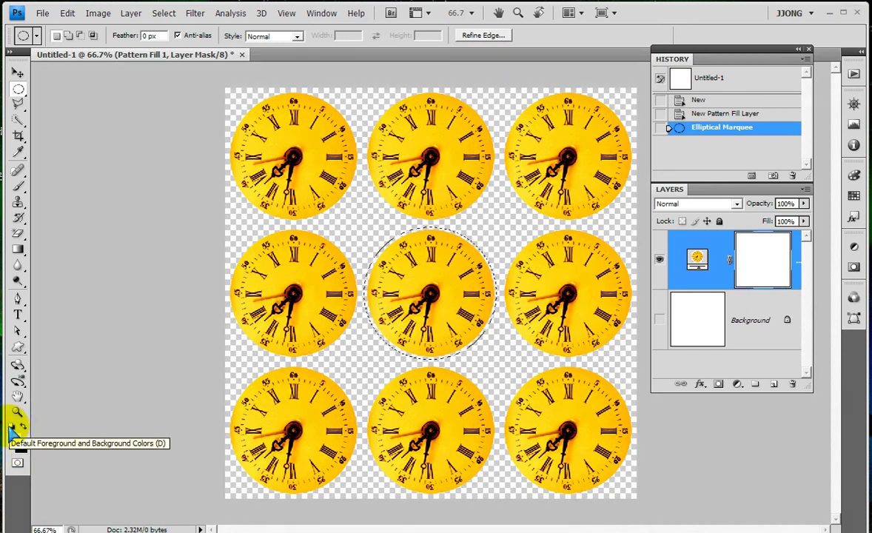
pyautogui.click(11, 429)
pyautogui.hotkey('alt', 'BackSpace')
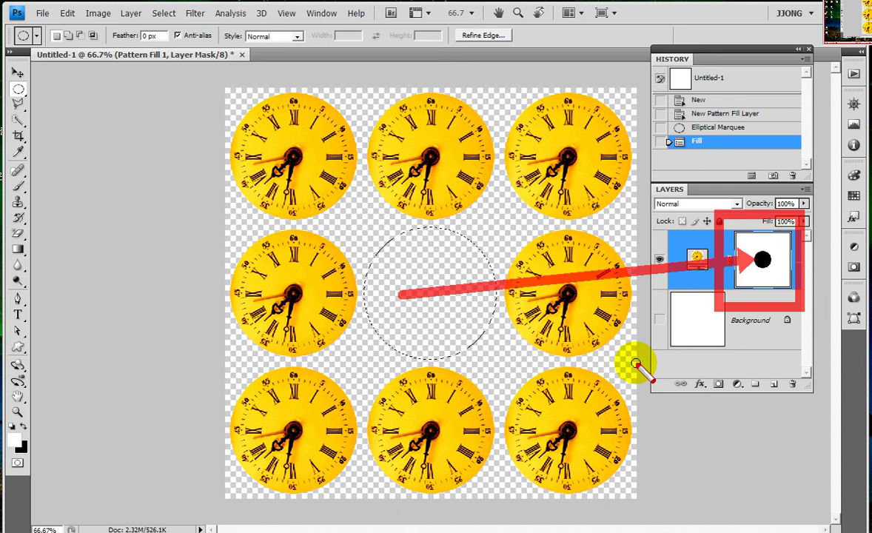
pyautogui.moveTo(419, 230); pyautogui.dragTo(469, 347)
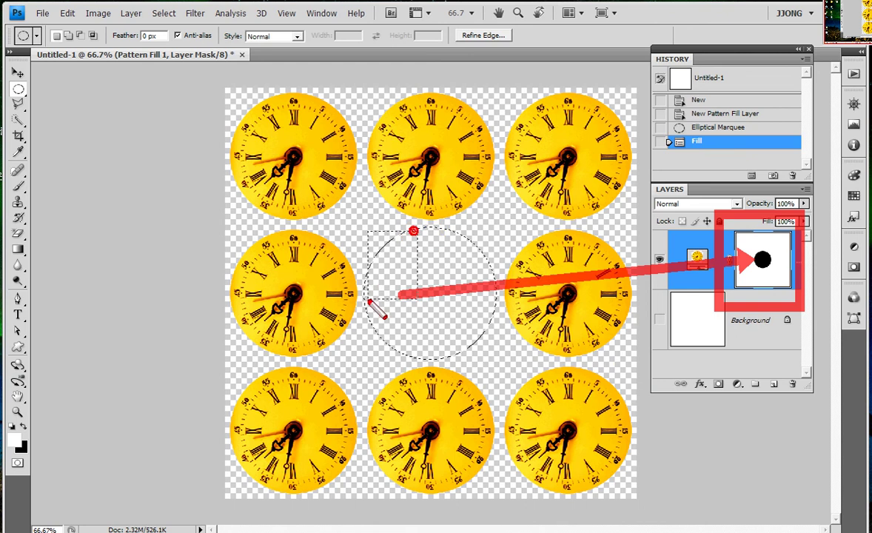
# Deselect the centre slot and draw a circular selection aligned around the top-left clock.
pyautogui.moveTo(370, 230); pyautogui.dragTo(481, 342)
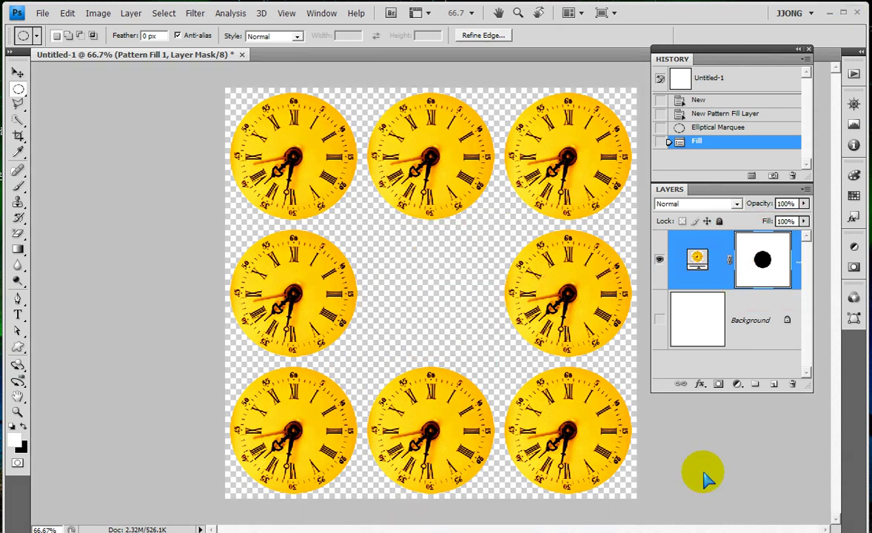
pyautogui.click(718, 448)
pyautogui.click(516, 274)
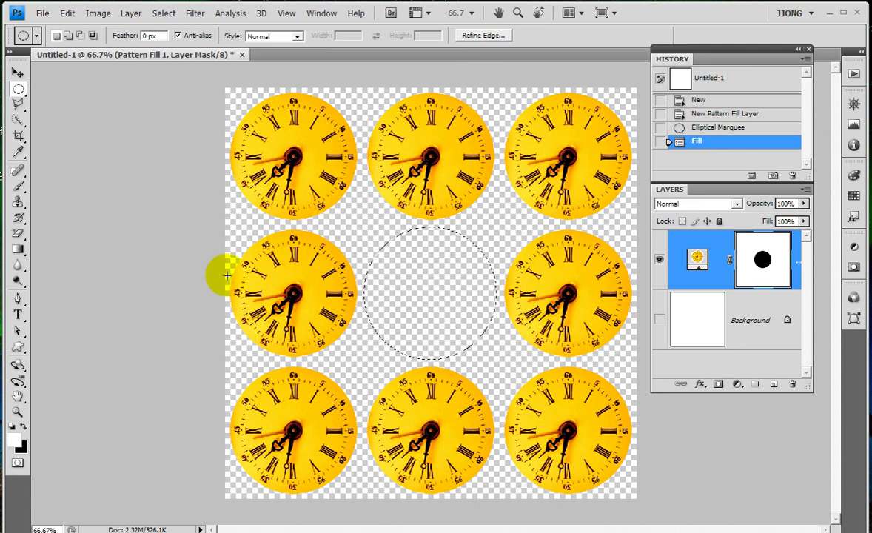
pyautogui.moveTo(229, 98); pyautogui.dragTo(398, 267)
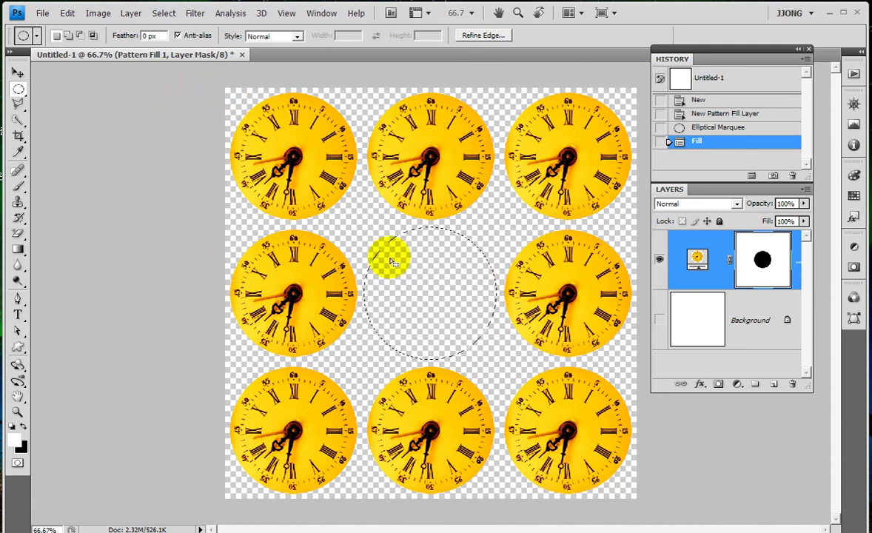
pyautogui.moveTo(275, 108)
pyautogui.mouseDown()
pyautogui.moveTo(235, 118)
pyautogui.moveTo(337, 226)
pyautogui.moveTo(222, 126)
pyautogui.mouseUp()
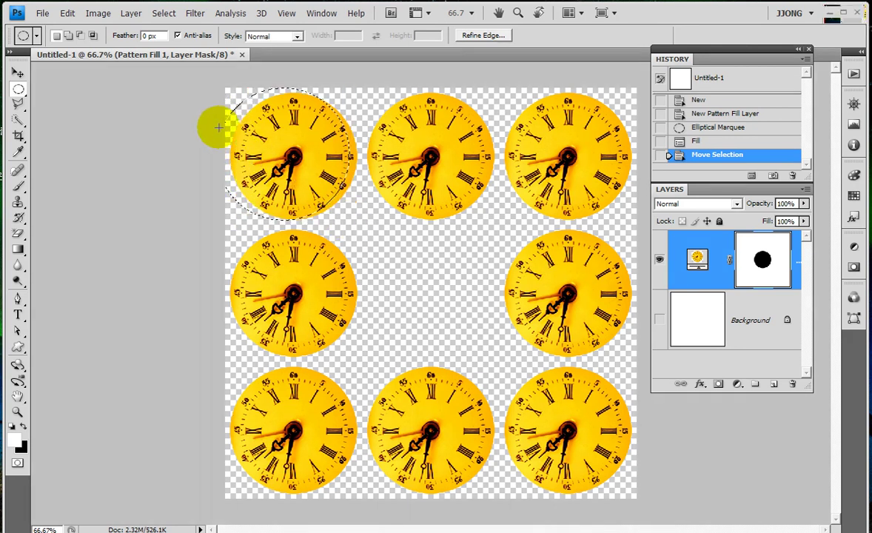
pyautogui.moveTo(226, 92)
pyautogui.mouseDown()
pyautogui.moveTo(335, 169)
pyautogui.moveTo(363, 224)
pyautogui.mouseUp()
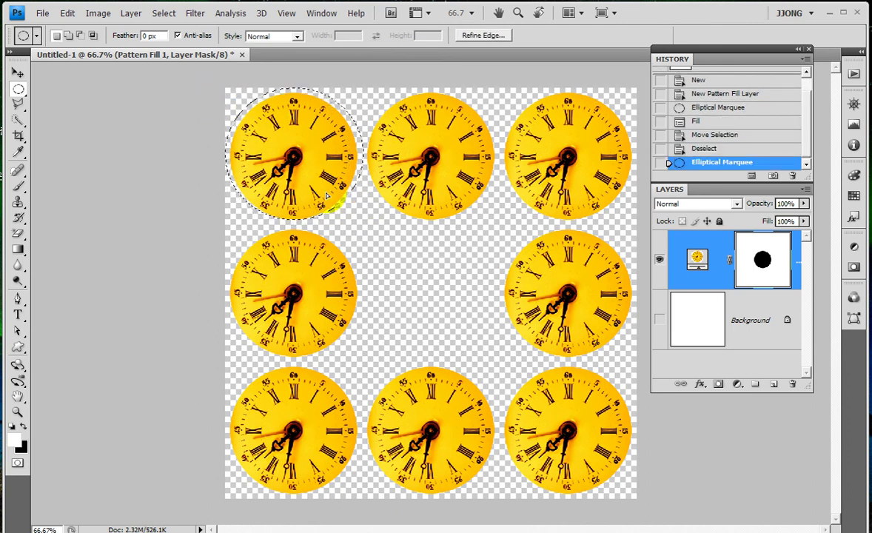
pyautogui.moveTo(326, 197); pyautogui.dragTo(321, 194)
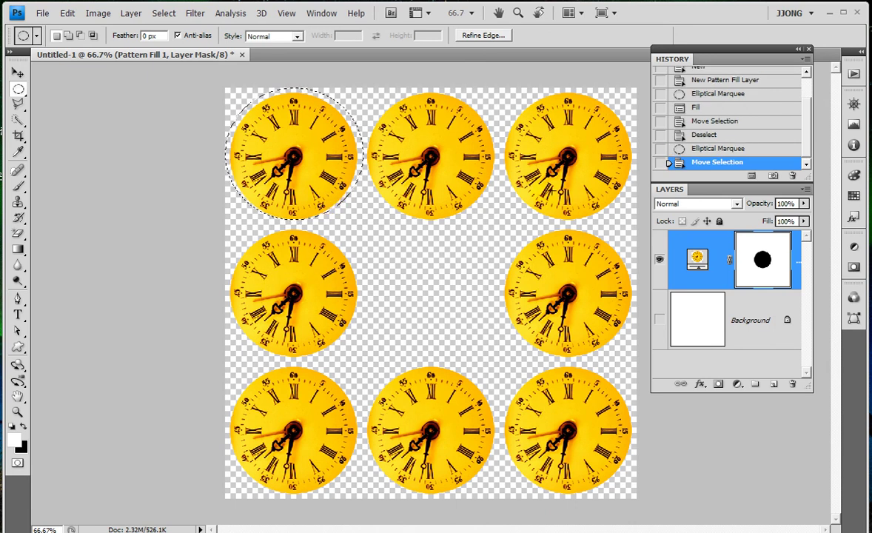
pyautogui.click(738, 383)
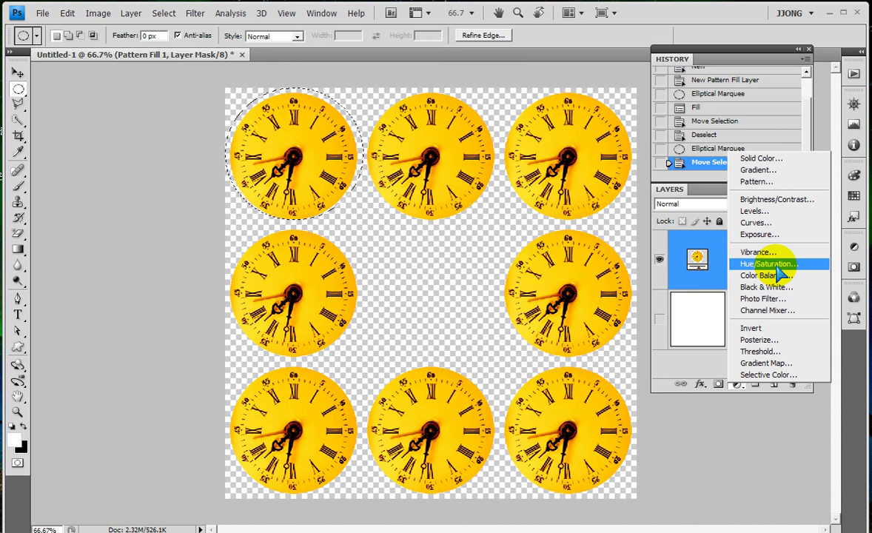
# Colorize the top-left clock purple via Hue/Saturation at hue 279, saturation 79, then rearrange panels.
pyautogui.click(774, 265)
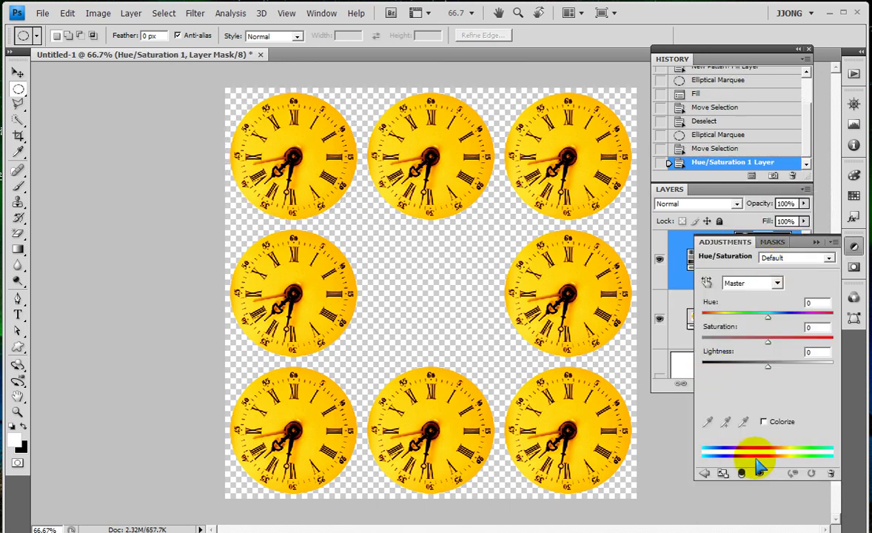
pyautogui.click(764, 421)
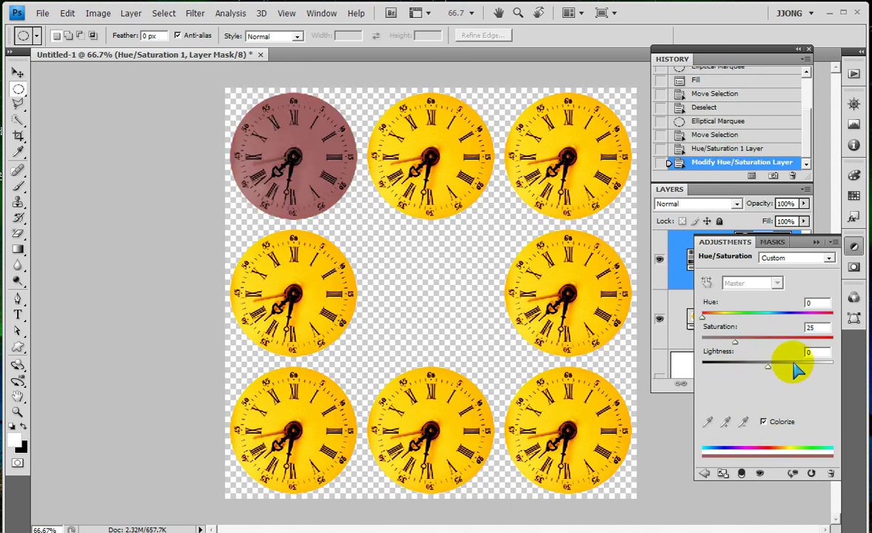
pyautogui.click(804, 341)
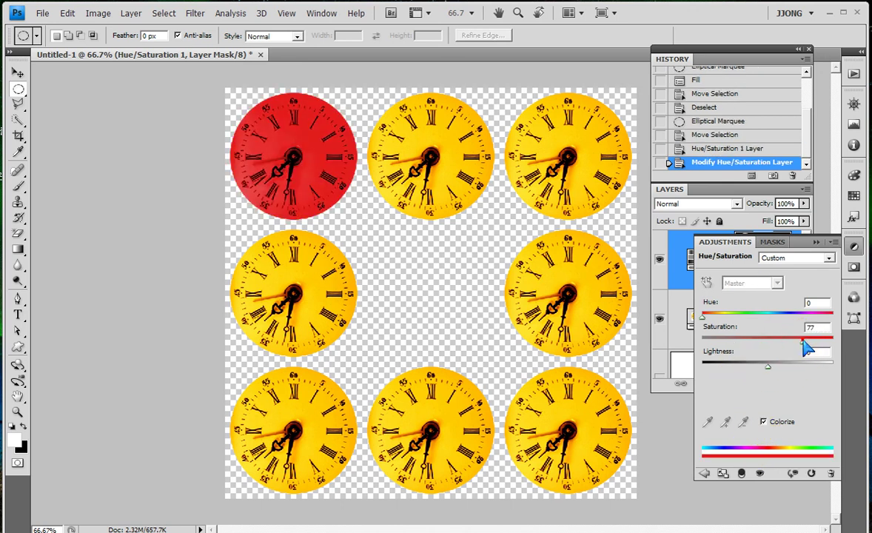
pyautogui.moveTo(789, 313); pyautogui.dragTo(807, 315)
pyautogui.click(806, 316)
pyautogui.click(802, 315)
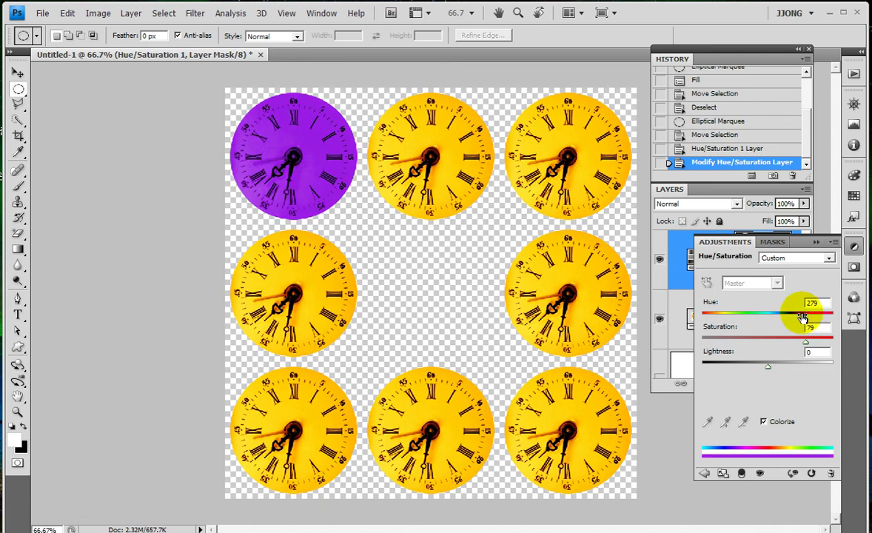
pyautogui.click(817, 243)
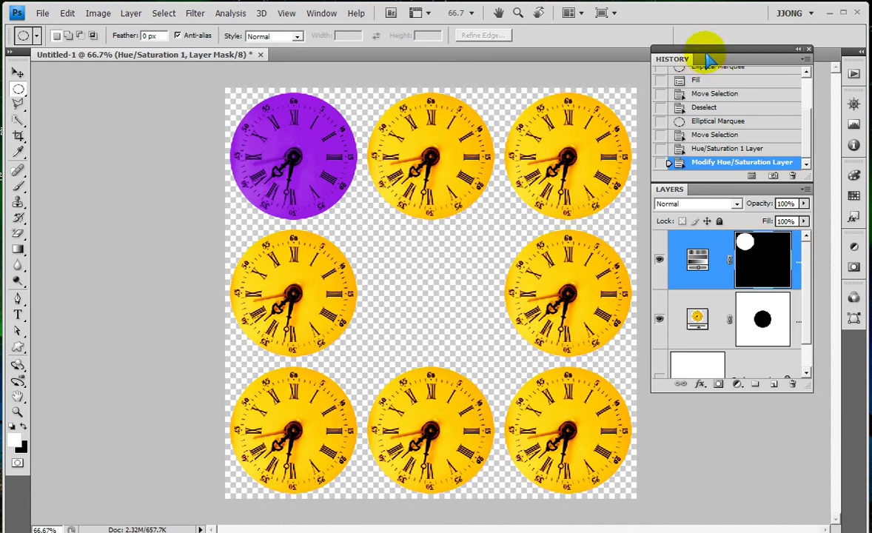
pyautogui.moveTo(707, 61); pyautogui.dragTo(659, 89)
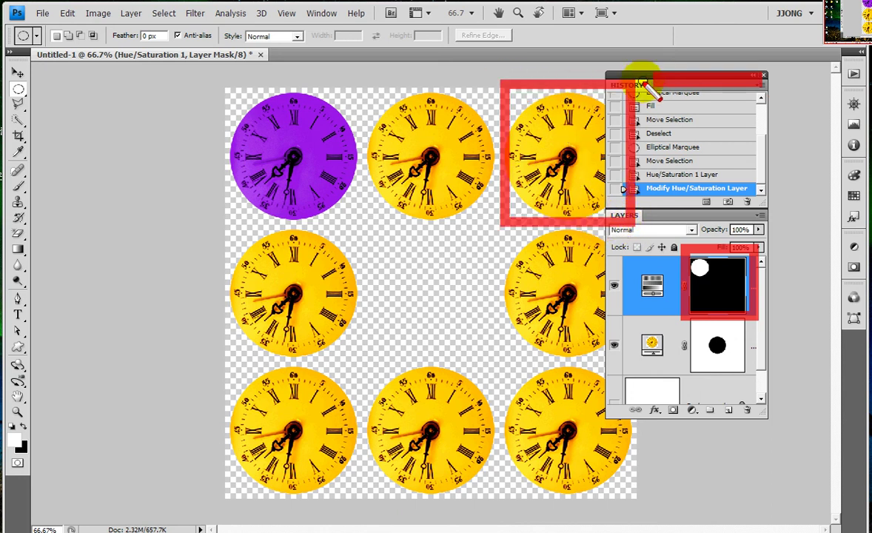
# Circle-select the top-right clock and add a Hue/Saturation adjustment layer for it.
pyautogui.moveTo(638, 77); pyautogui.dragTo(750, 113)
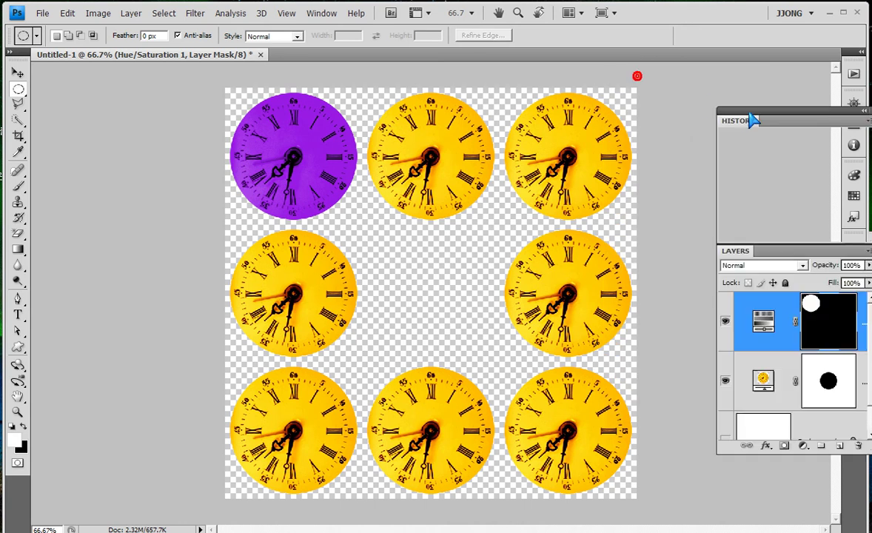
pyautogui.moveTo(495, 82)
pyautogui.mouseDown()
pyautogui.moveTo(642, 224)
pyautogui.moveTo(649, 215)
pyautogui.mouseUp()
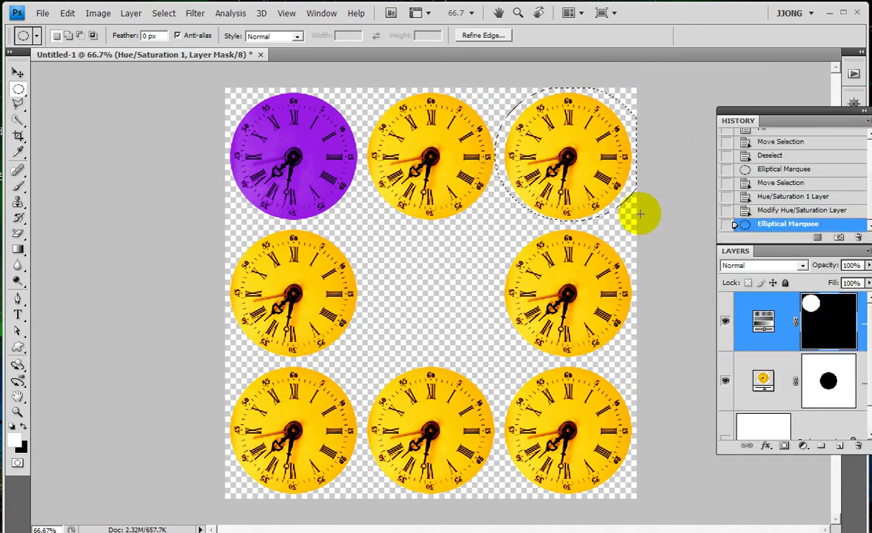
pyautogui.press('Up')
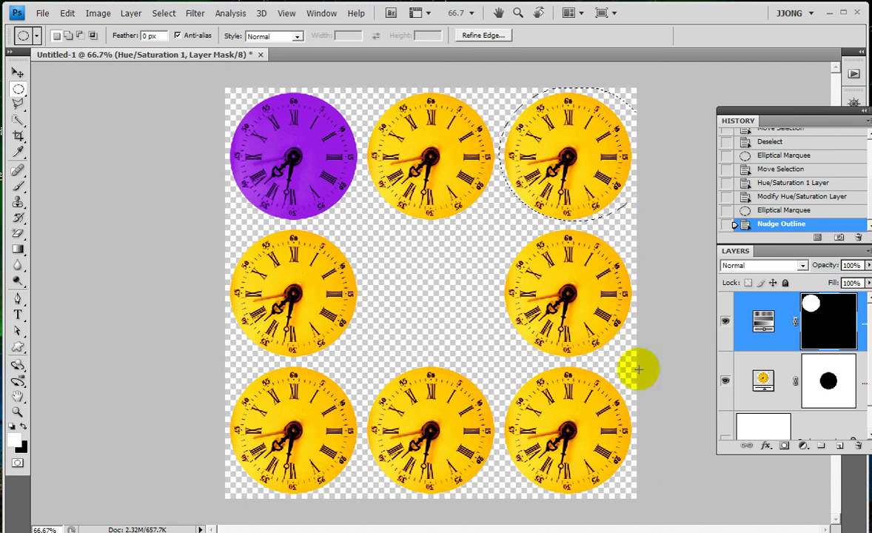
pyautogui.click(803, 447)
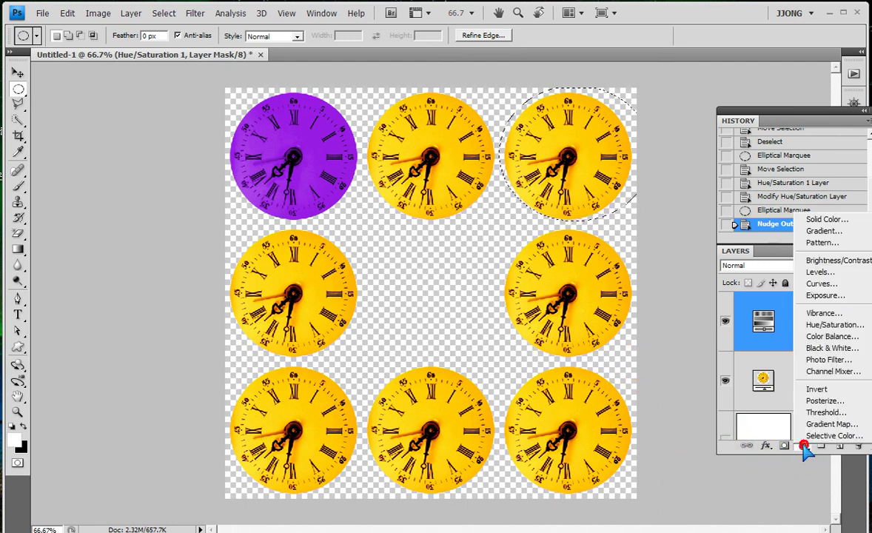
pyautogui.click(831, 325)
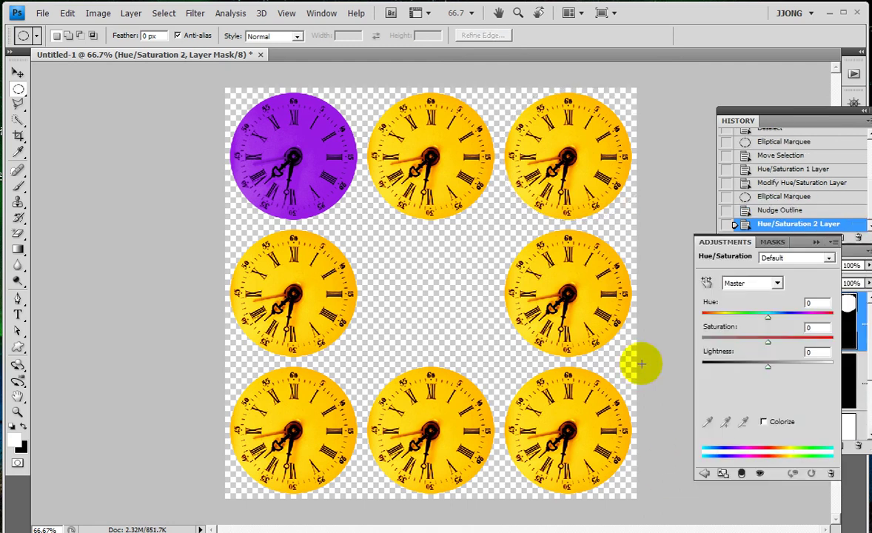
# Colorize it orange at saturation 80, hue 17, then circle-select the bottom-left clock.
pyautogui.click(764, 421)
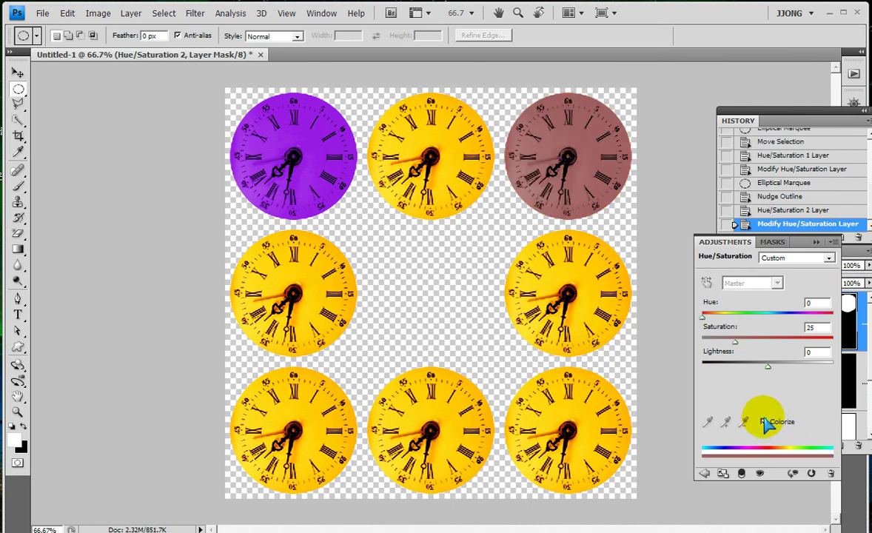
pyautogui.moveTo(735, 341); pyautogui.dragTo(807, 342)
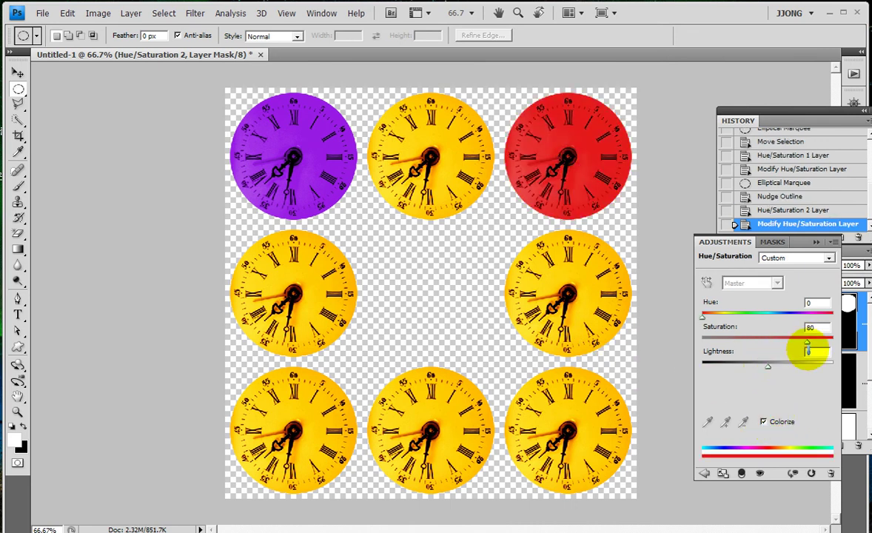
pyautogui.moveTo(705, 317); pyautogui.dragTo(709, 317)
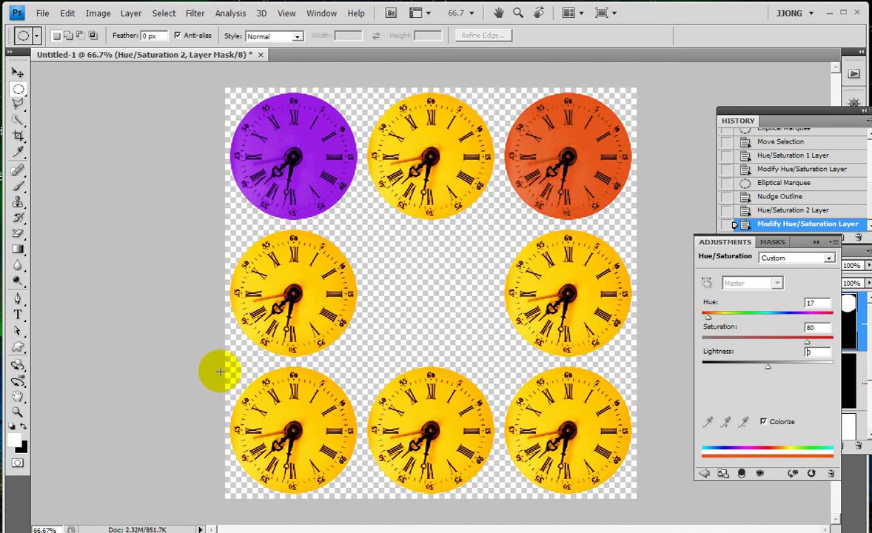
pyautogui.moveTo(223, 362); pyautogui.dragTo(358, 502)
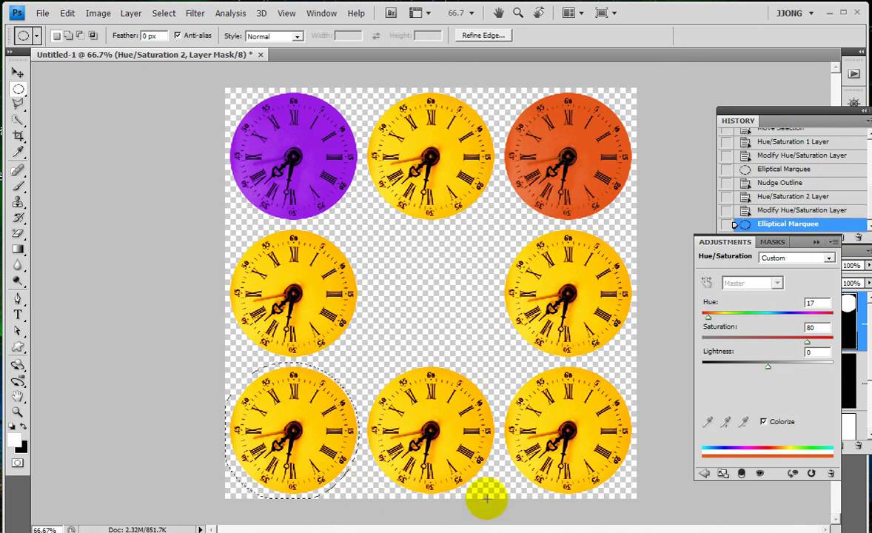
# Bring the Layers panel forward and undo an accidentally added empty layer.
pyautogui.click(852, 370)
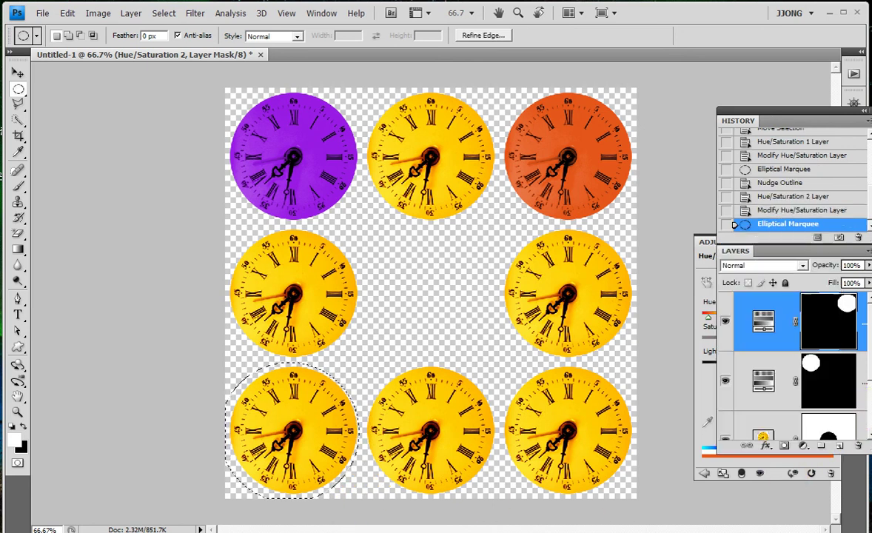
pyautogui.click(840, 446)
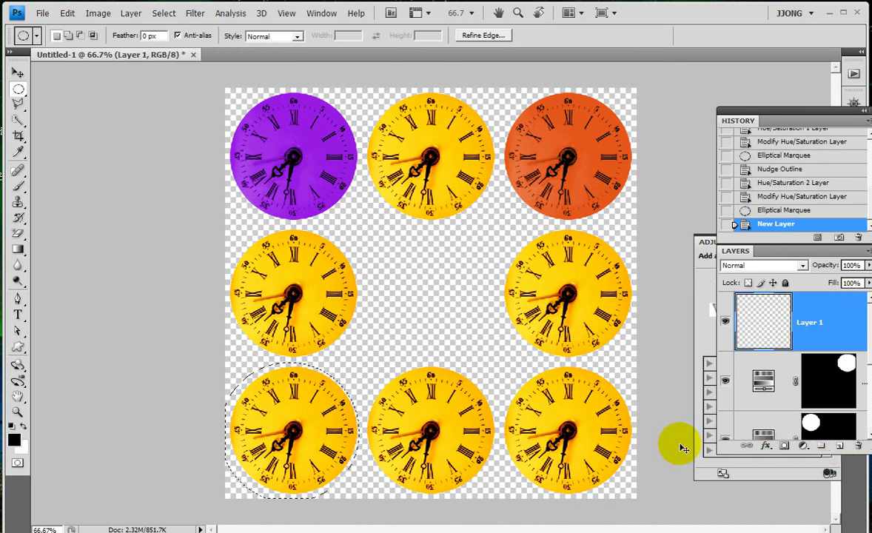
pyautogui.hotkey('ctrl', 'z')
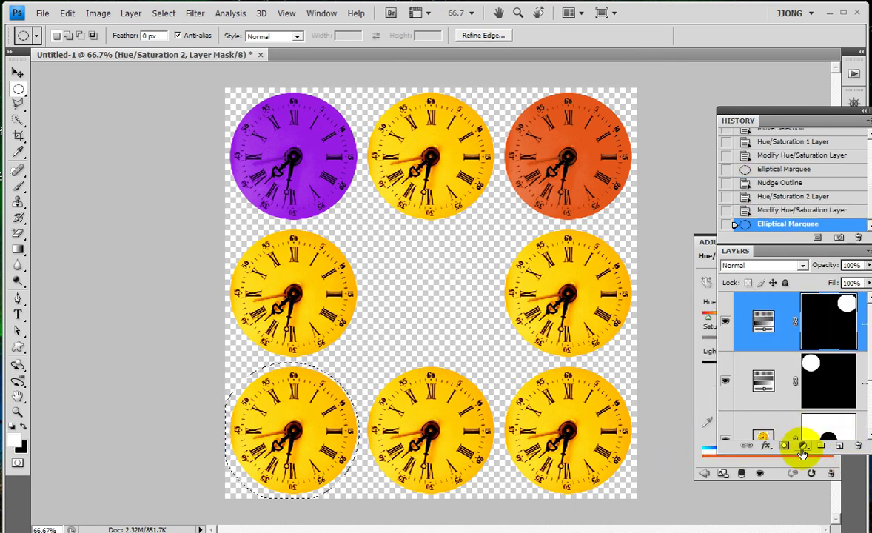
# Add a colorized Hue/Saturation layer for the bottom-left clock at saturation 69, hue 106.
pyautogui.click(803, 445)
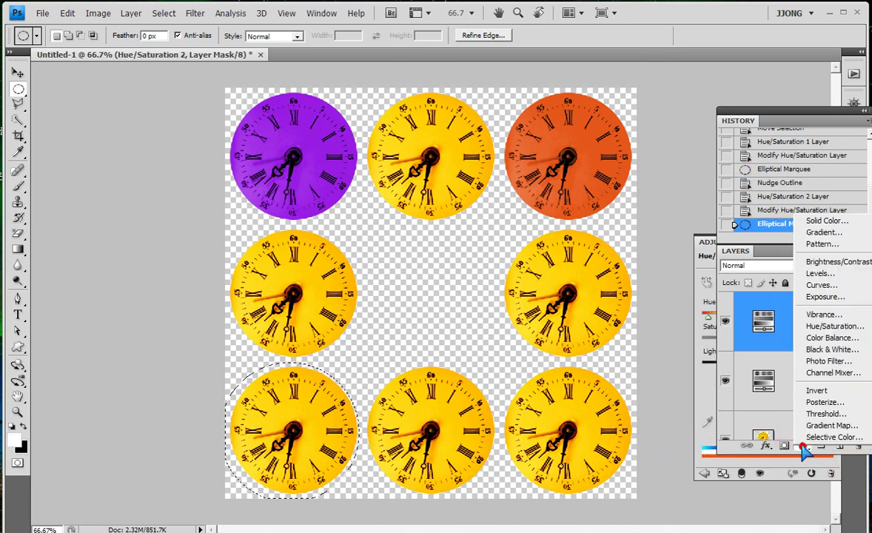
pyautogui.click(820, 328)
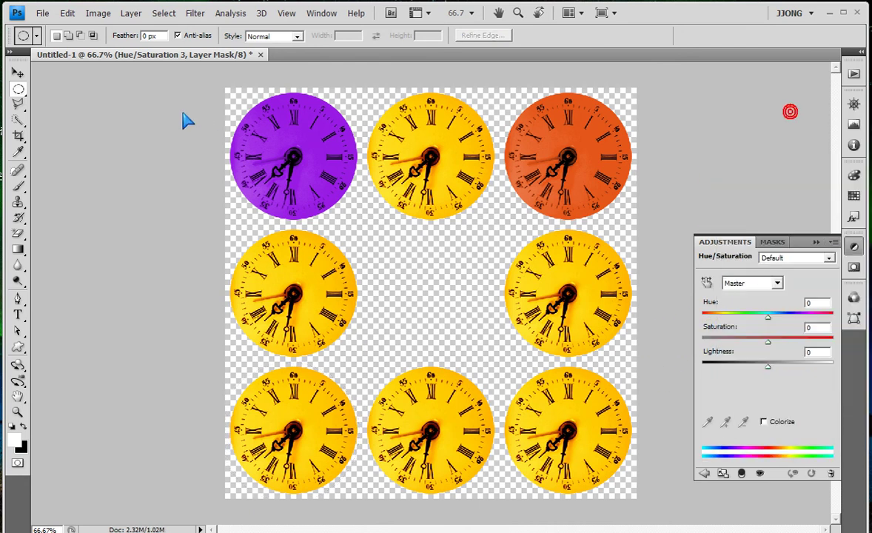
pyautogui.moveTo(794, 119); pyautogui.dragTo(128, 125)
pyautogui.click(764, 422)
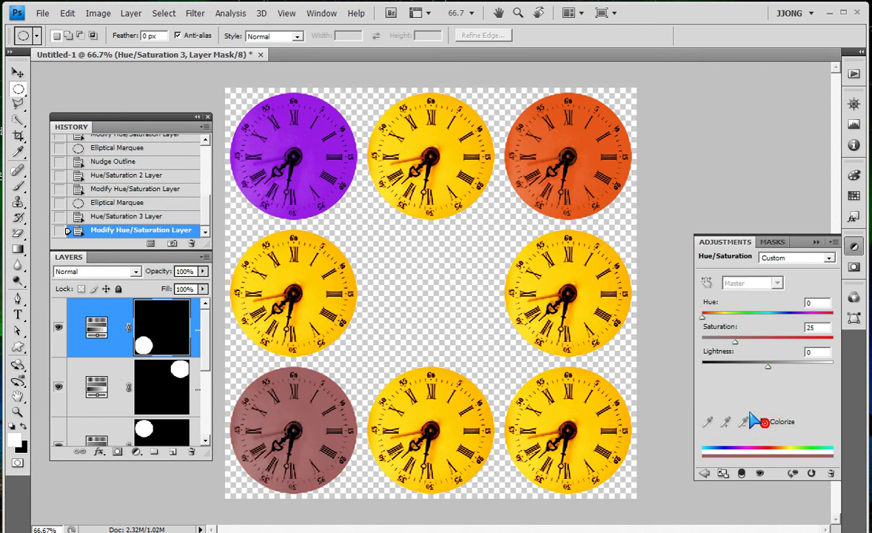
pyautogui.click(793, 342)
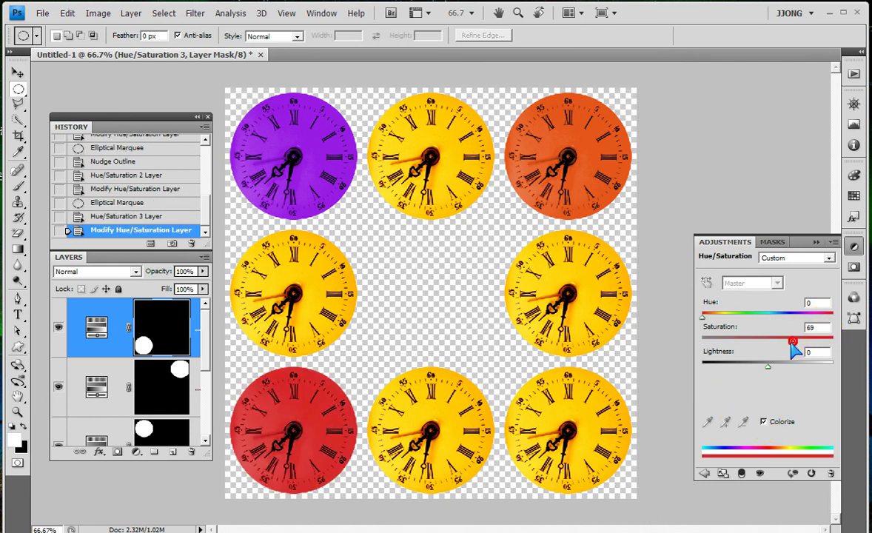
pyautogui.click(741, 316)
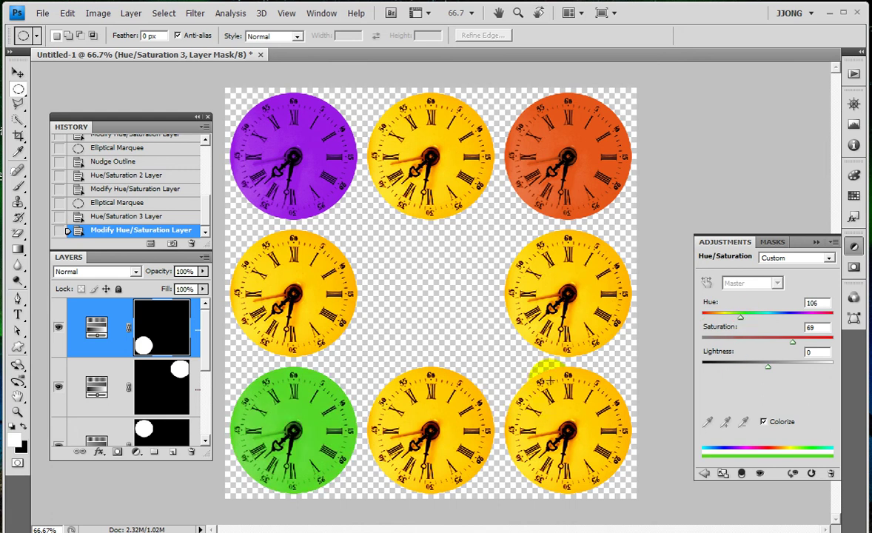
# Draw an elliptical selection around the bottom-right clock, nudging it left and up to fit.
pyautogui.moveTo(508, 367)
pyautogui.mouseDown()
pyautogui.moveTo(596, 403)
pyautogui.moveTo(611, 422)
pyautogui.mouseUp()
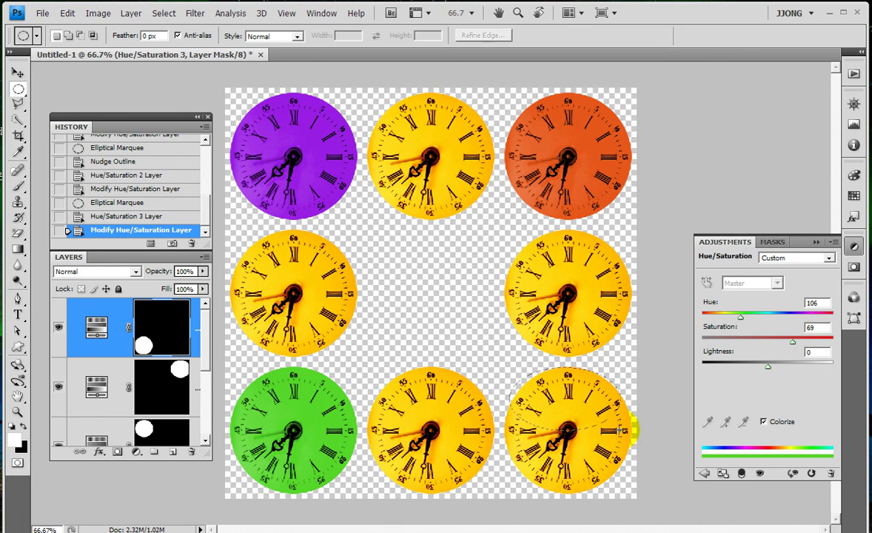
pyautogui.moveTo(628, 428)
pyautogui.mouseDown()
pyautogui.moveTo(649, 492)
pyautogui.moveTo(640, 501)
pyautogui.mouseUp()
pyautogui.press('Left')
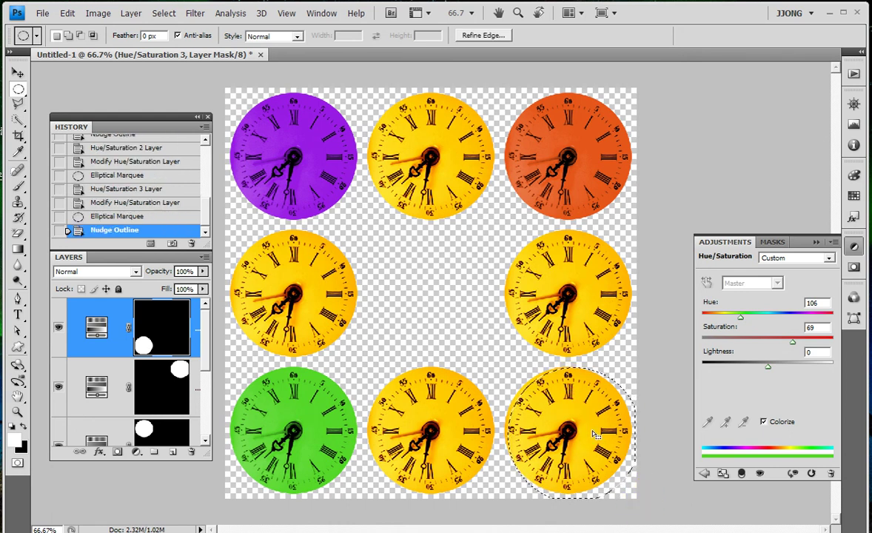
pyautogui.press('Left')
pyautogui.press('Left')
pyautogui.press('Left')
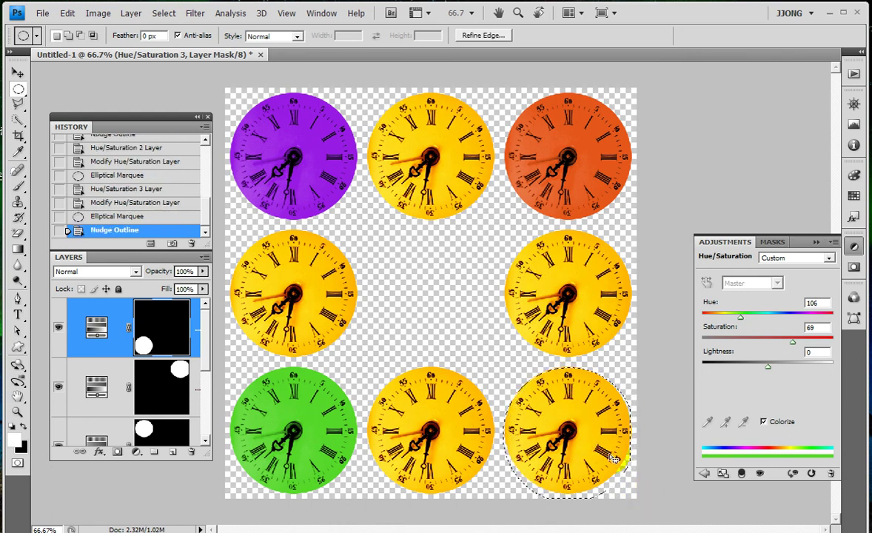
pyautogui.press('Up')
pyautogui.press('Up')
pyautogui.press('Up')
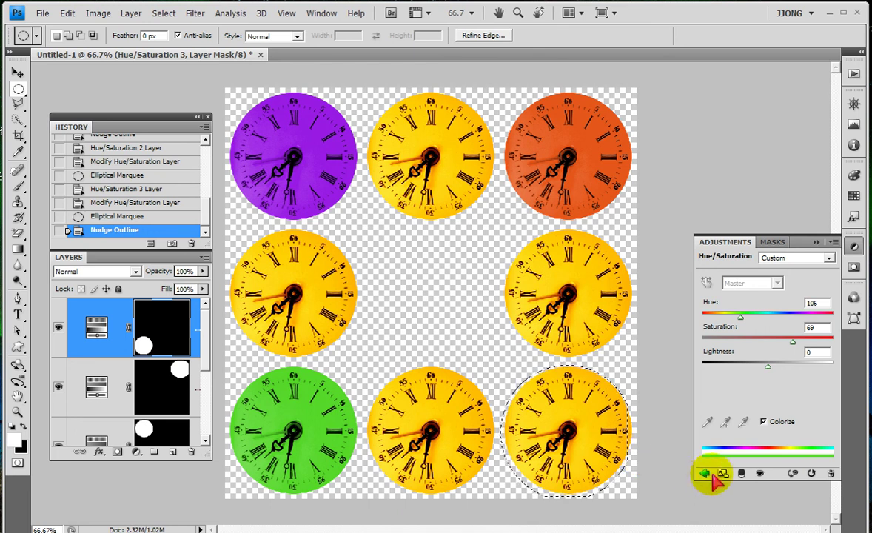
# Add a colorized Hue/Saturation layer at saturation 74, hue 194, then select the missed right edge.
pyautogui.click(137, 452)
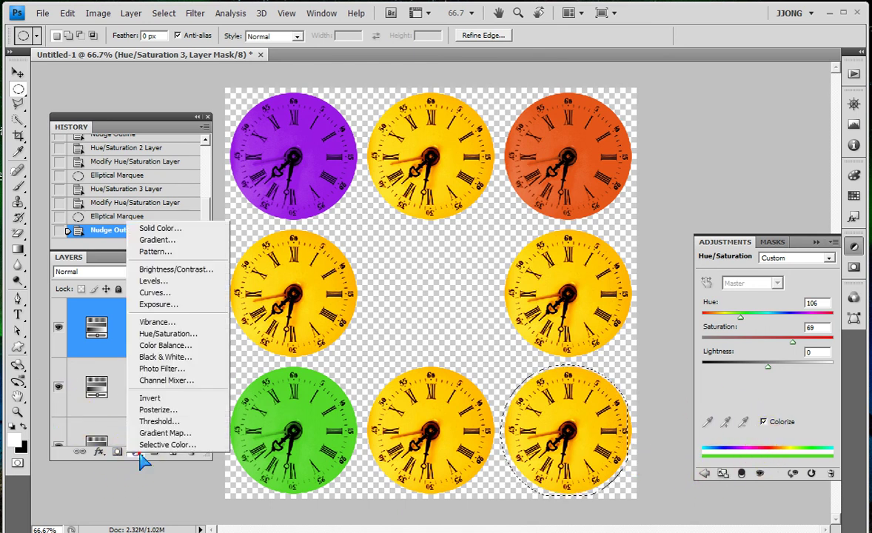
pyautogui.click(168, 333)
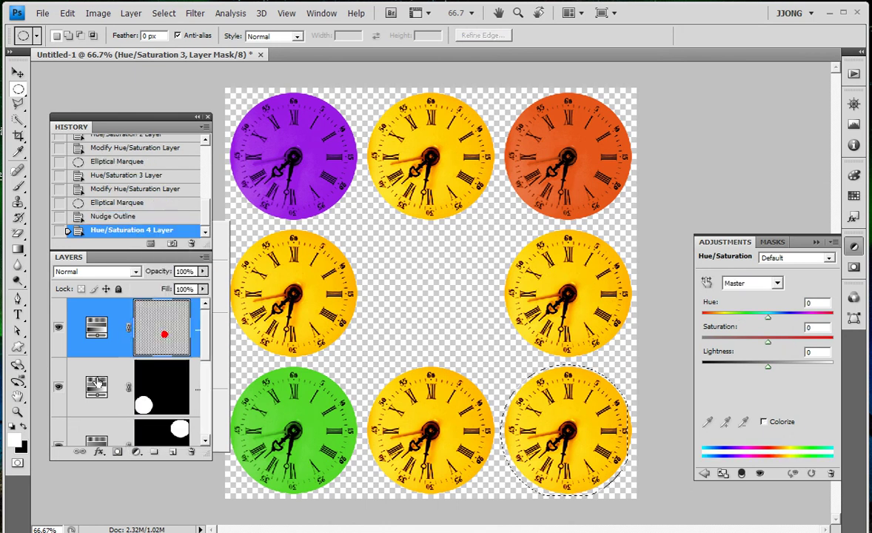
pyautogui.click(763, 421)
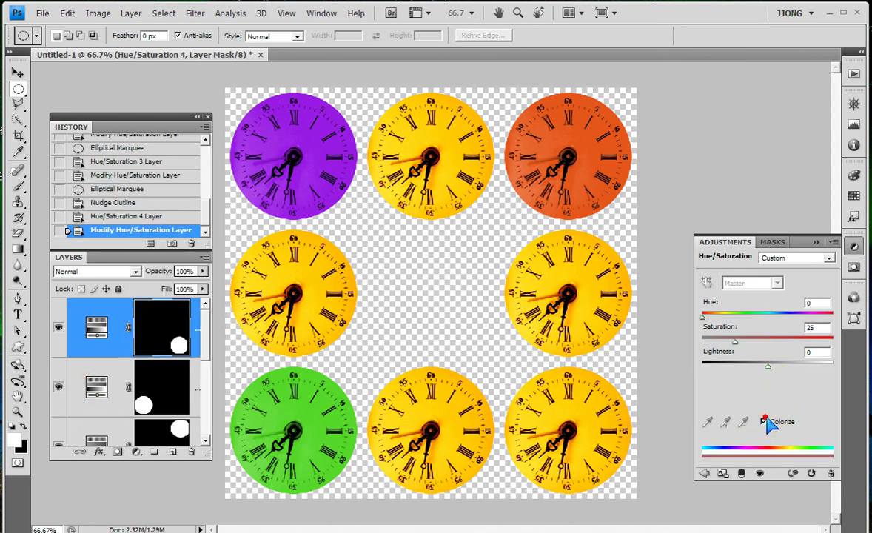
pyautogui.click(799, 340)
pyautogui.click(772, 315)
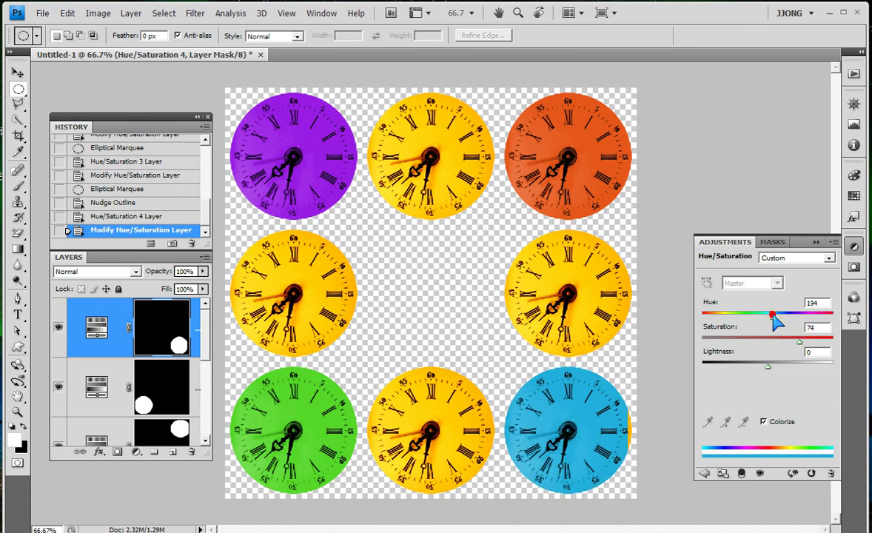
pyautogui.moveTo(598, 467); pyautogui.dragTo(585, 471)
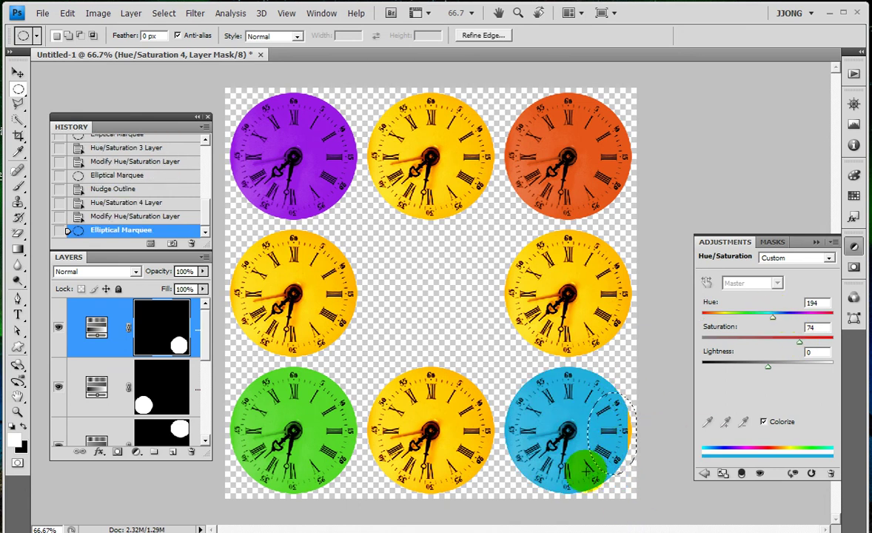
# Fill the edge selection with white on the mask so the blue covers the whole clock.
pyautogui.hotkey('alt', 'BackSpace')
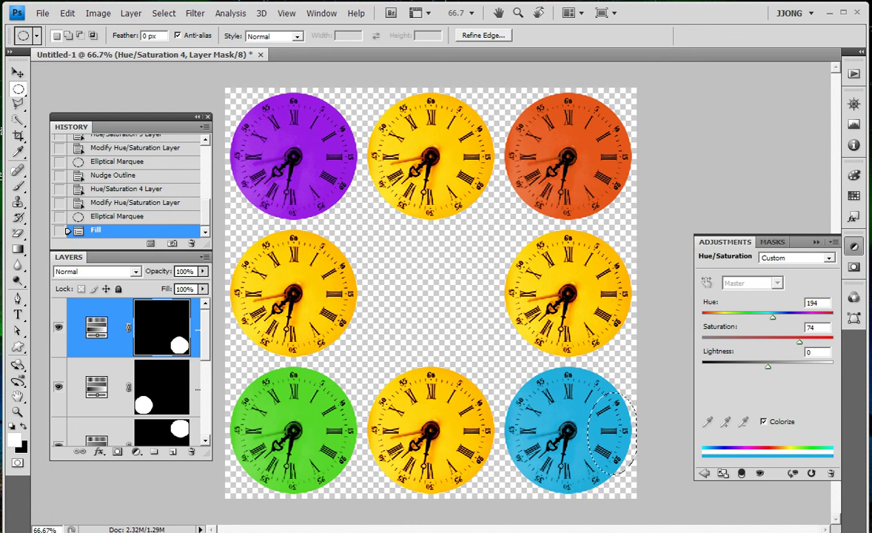
# Move the History and Layers panels to the top-left and widen the panel group.
pyautogui.click(17, 250)
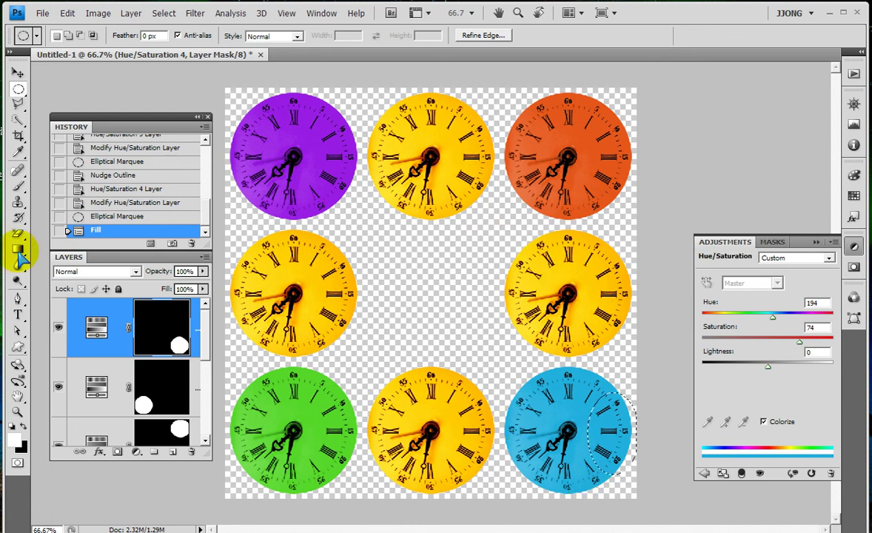
pyautogui.click(143, 122)
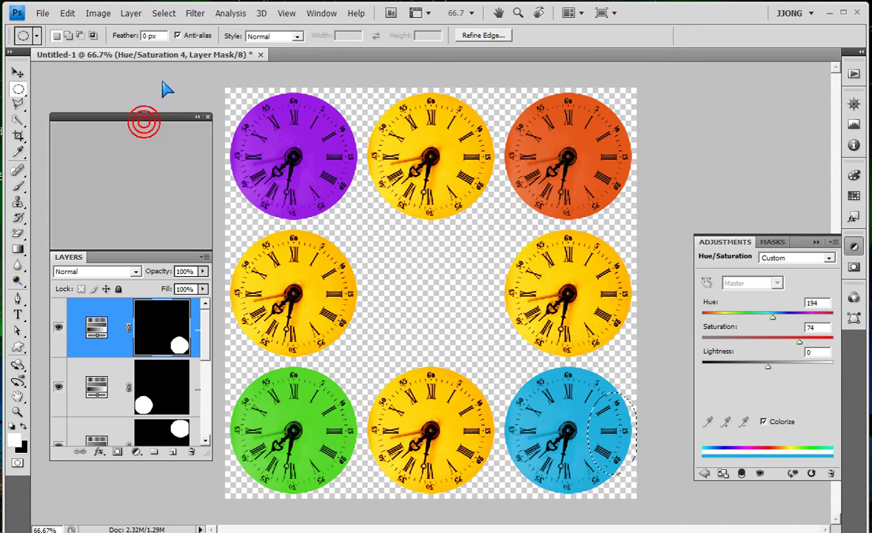
pyautogui.moveTo(148, 113); pyautogui.dragTo(130, 126)
pyautogui.moveTo(68, 198)
pyautogui.mouseDown()
pyautogui.moveTo(220, 419)
pyautogui.moveTo(220, 528)
pyautogui.mouseUp()
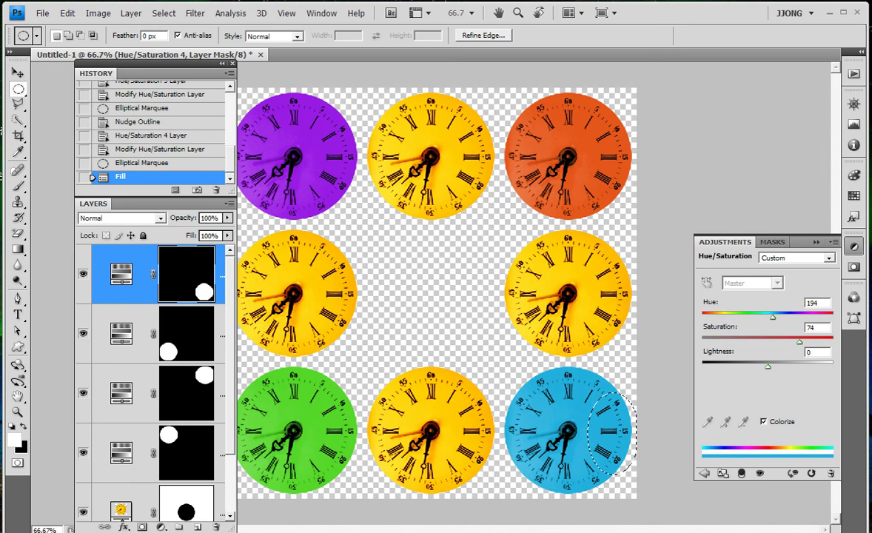
pyautogui.moveTo(236, 444); pyautogui.dragTo(281, 444)
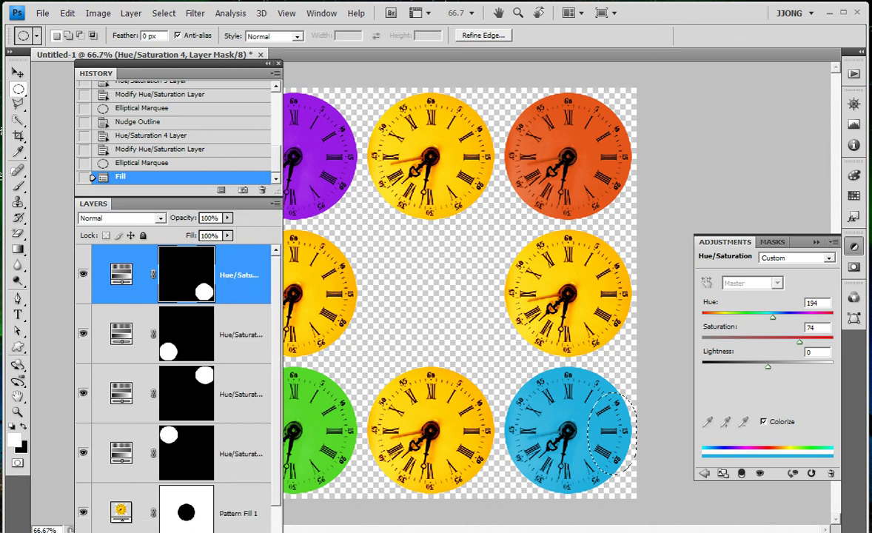
# Float the clock document in its own window and regroup Layers beneath History.
pyautogui.moveTo(99, 52)
pyautogui.mouseDown()
pyautogui.moveTo(324, 61)
pyautogui.moveTo(311, 63)
pyautogui.mouseUp()
pyautogui.moveTo(150, 53); pyautogui.dragTo(306, 104)
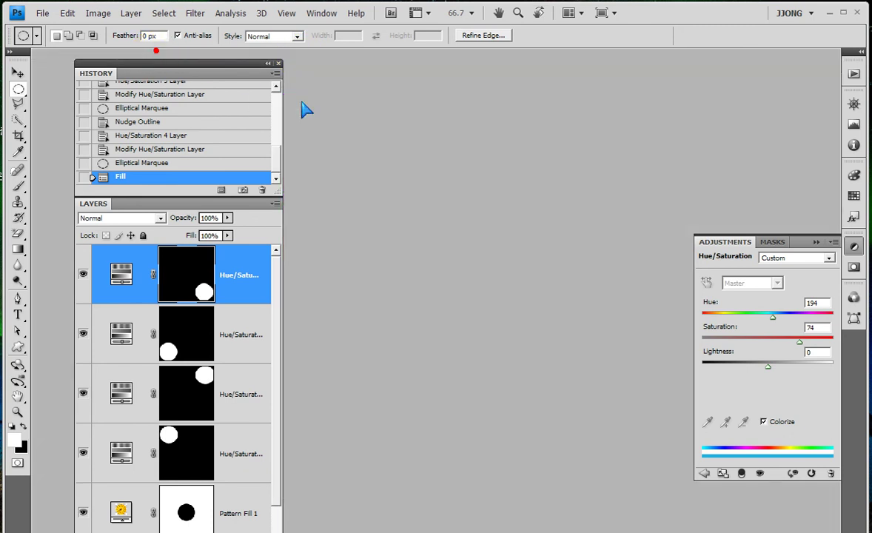
pyautogui.moveTo(414, 92); pyautogui.dragTo(501, 88)
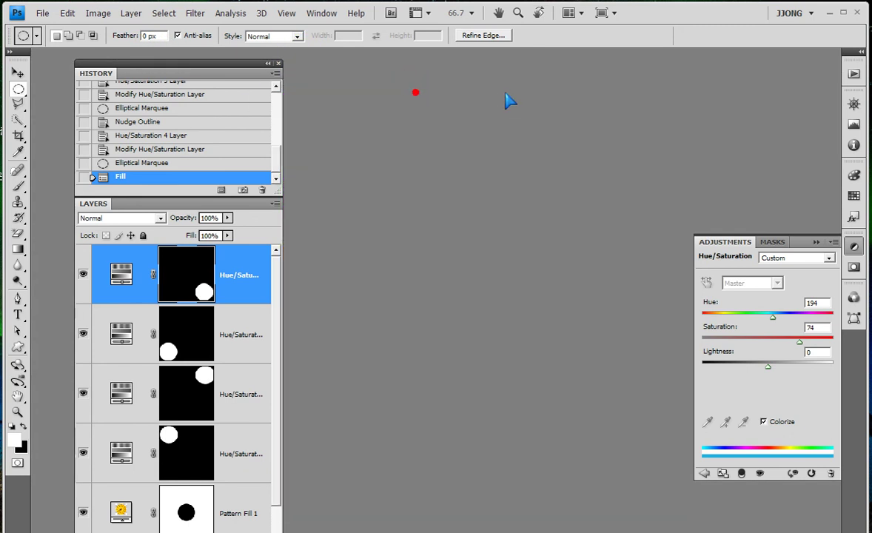
pyautogui.moveTo(166, 74); pyautogui.dragTo(138, 66)
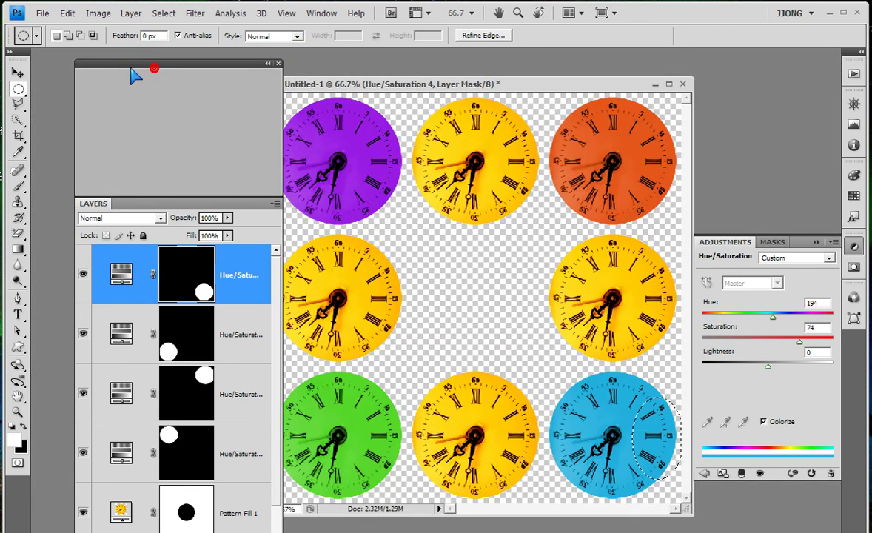
pyautogui.click(268, 101)
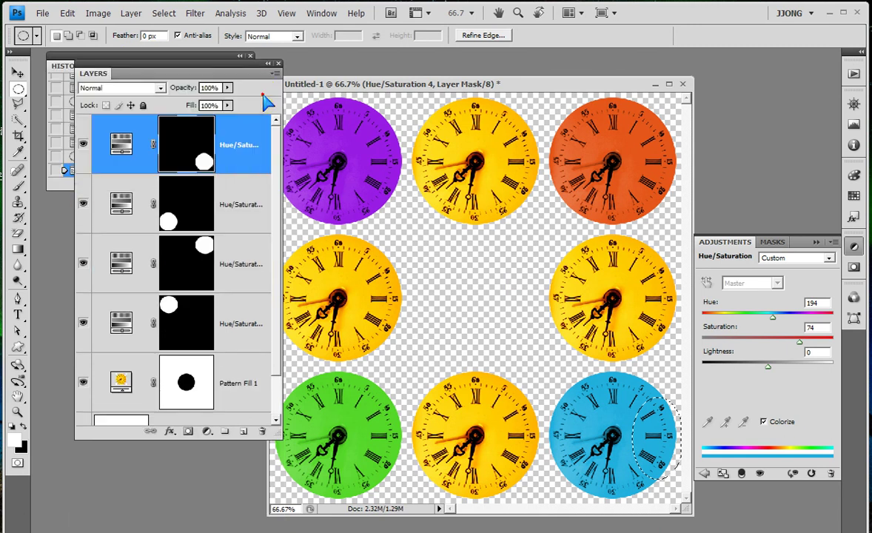
pyautogui.moveTo(111, 78)
pyautogui.mouseDown()
pyautogui.moveTo(64, 219)
pyautogui.moveTo(66, 200)
pyautogui.mouseUp()
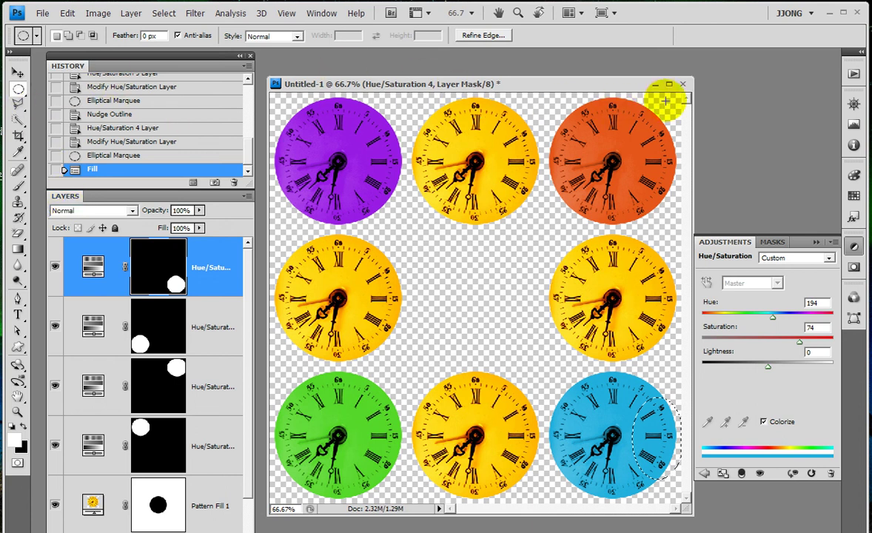
# Close the clock document without saving and pick Sec02-04.jpg in the Open dialog's Thumbnails view.
pyautogui.click(683, 84)
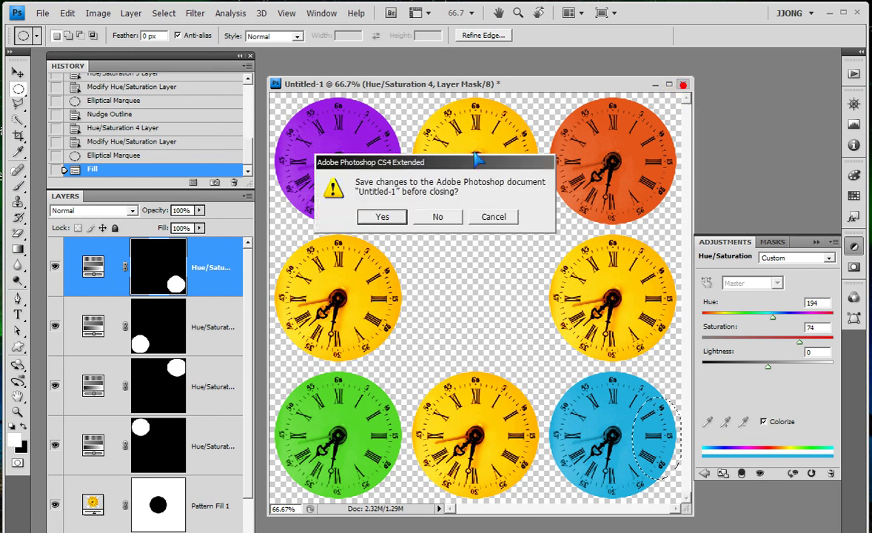
pyautogui.click(441, 221)
pyautogui.doubleClick(449, 222)
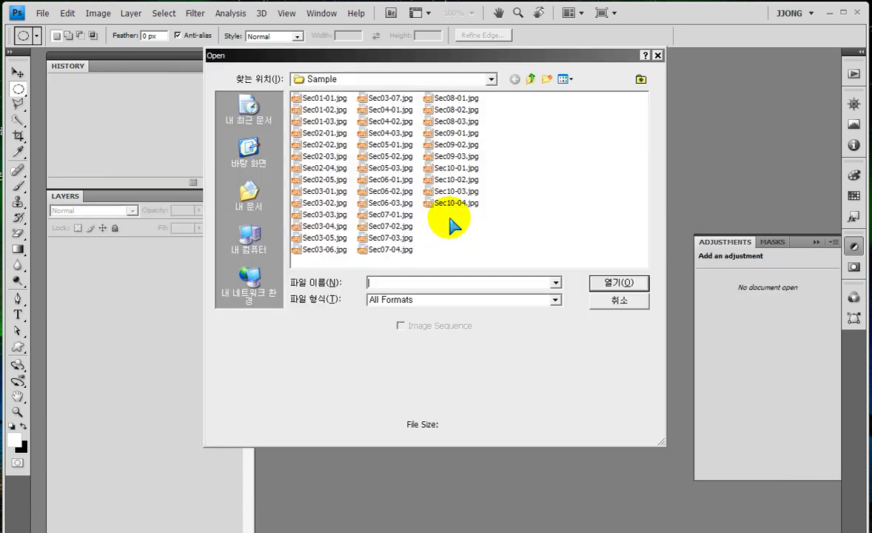
pyautogui.click(565, 80)
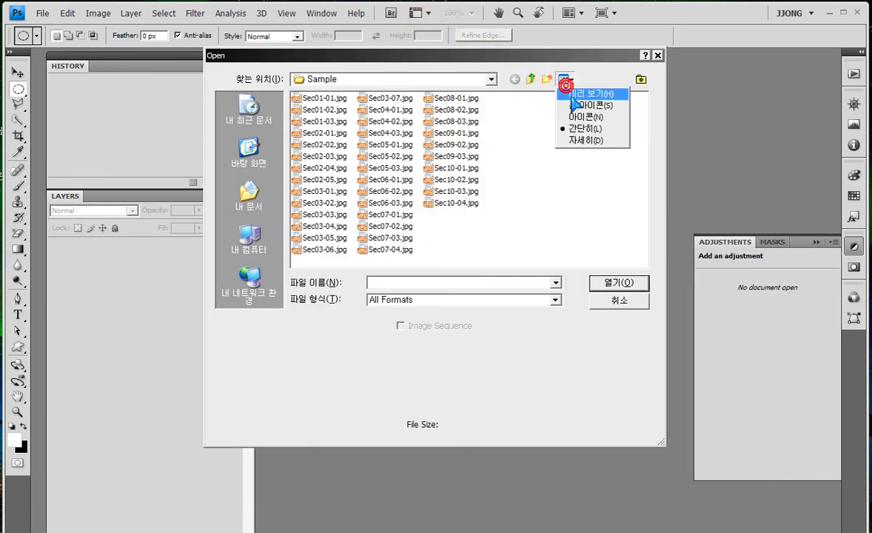
pyautogui.click(578, 185)
pyautogui.scroll(-3, 578, 185)
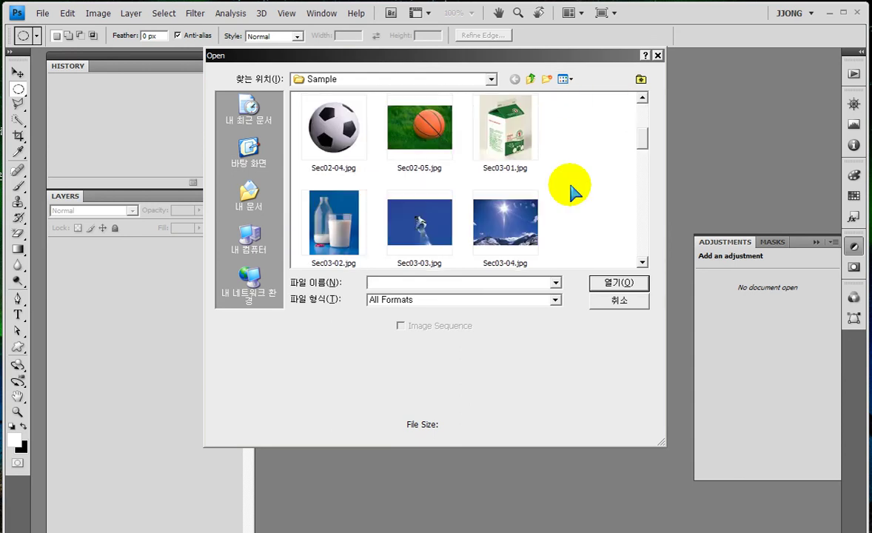
pyautogui.click(329, 137)
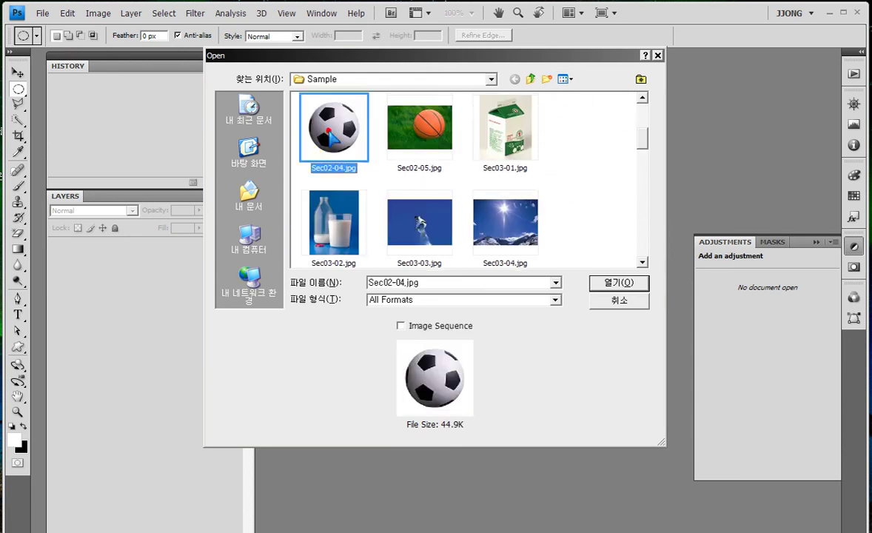